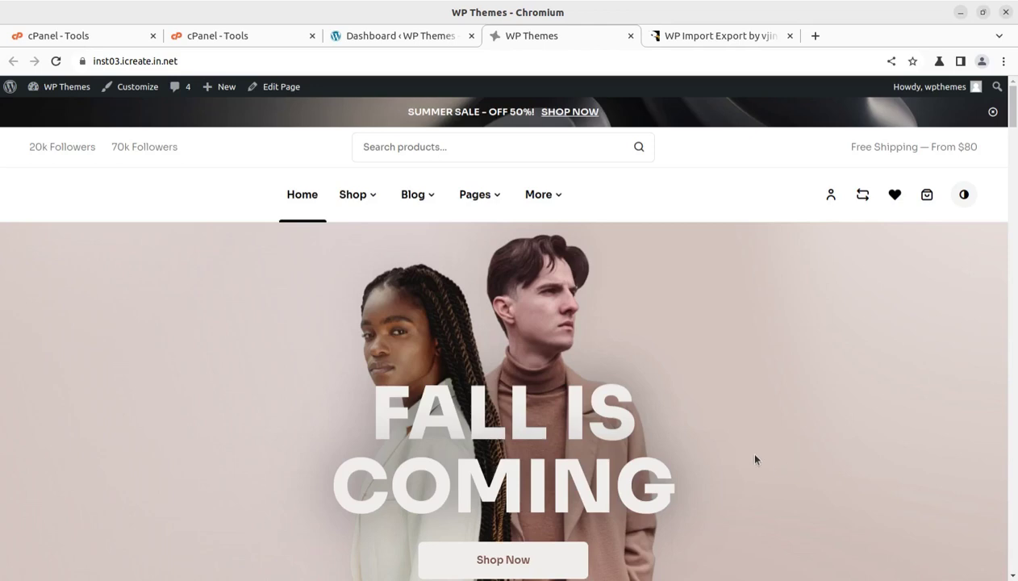
- From the WordPress admin dashboard, open Tools › Export, where the All content option is selected
scroll(549, 319, down, 1)
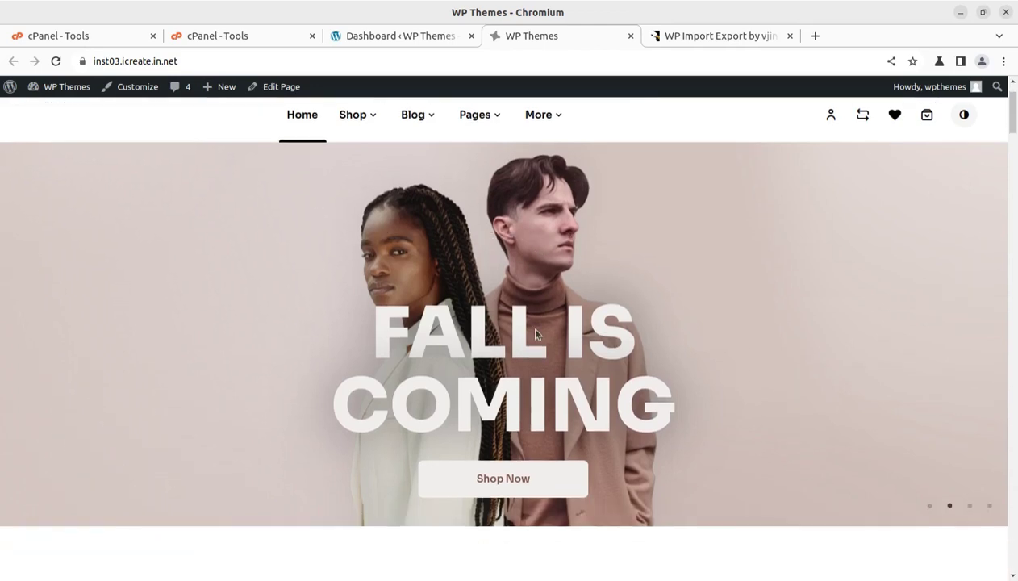
scroll(528, 323, down, 4)
scroll(537, 333, down, 1)
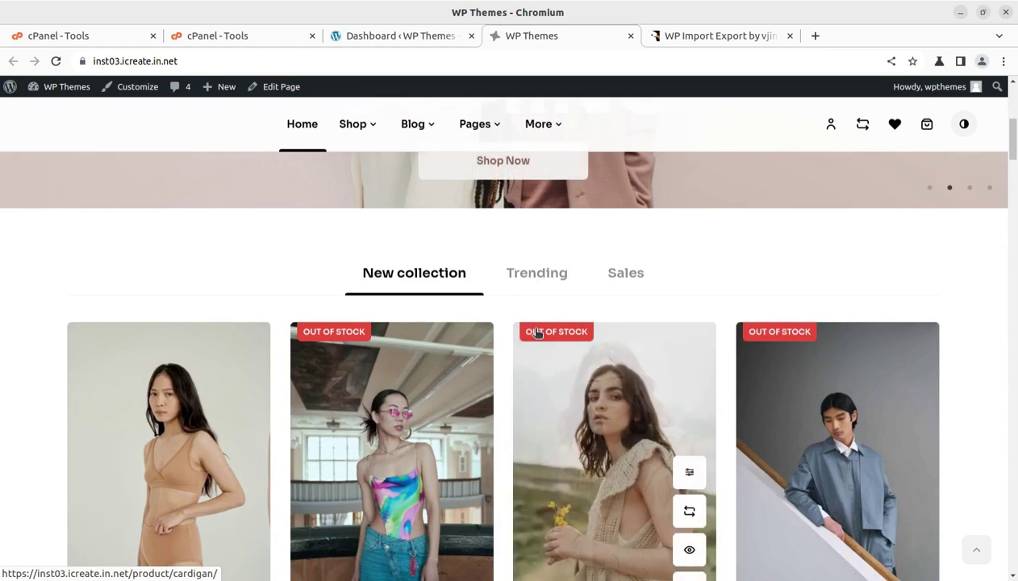
scroll(537, 333, up, 5)
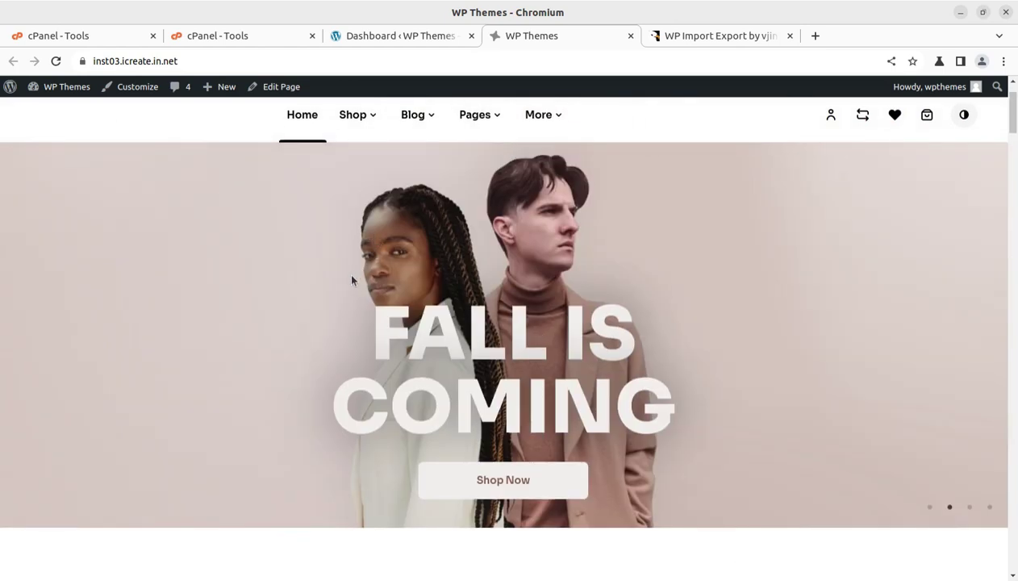
scroll(352, 279, up, 1)
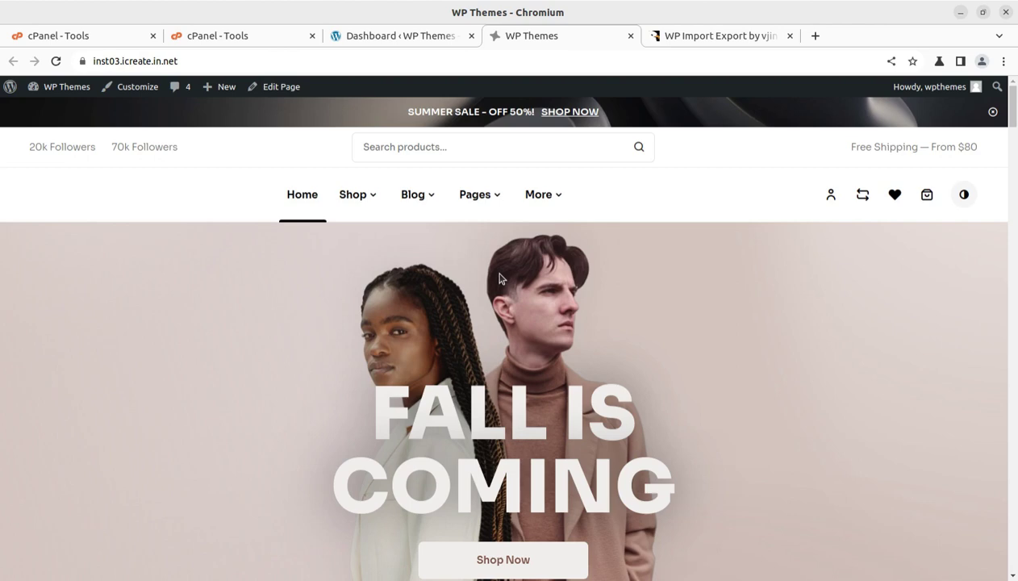
click(371, 37)
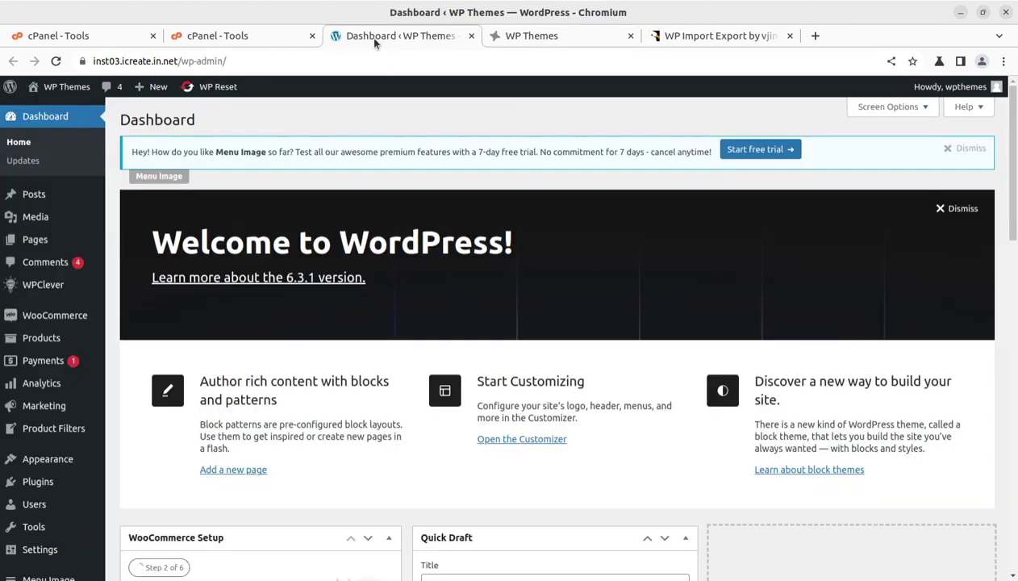
scroll(73, 464, down, 3)
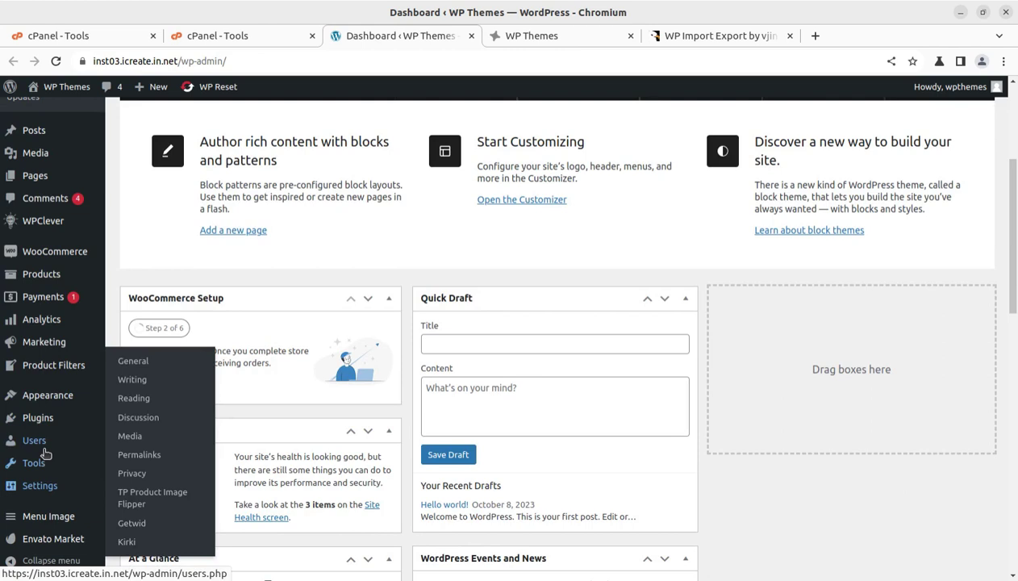
mouse_move(45, 453)
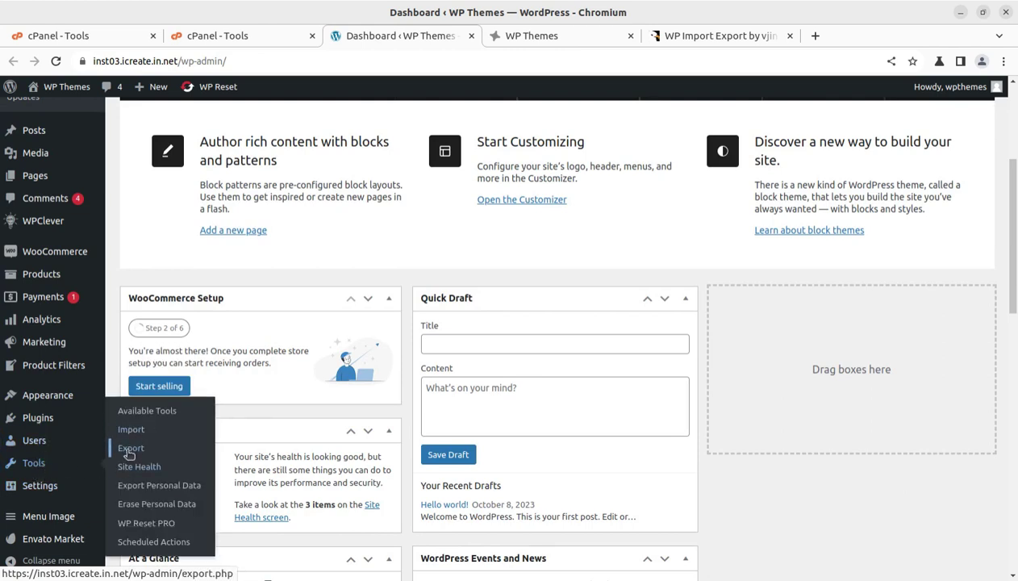
click(129, 451)
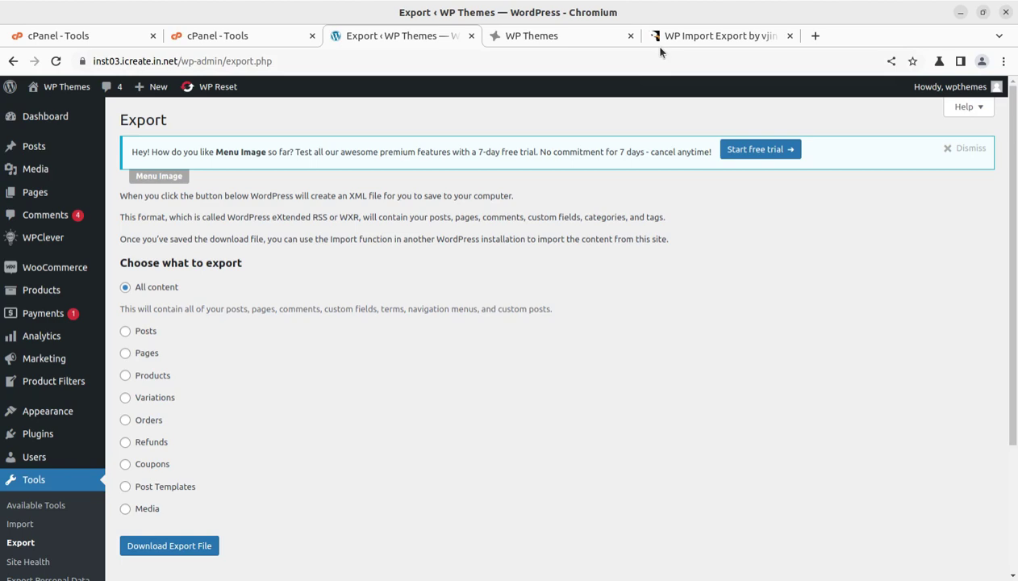
- Read the WP Import Export description on CodeCanyon, highlighting its list of supported content types
click(692, 37)
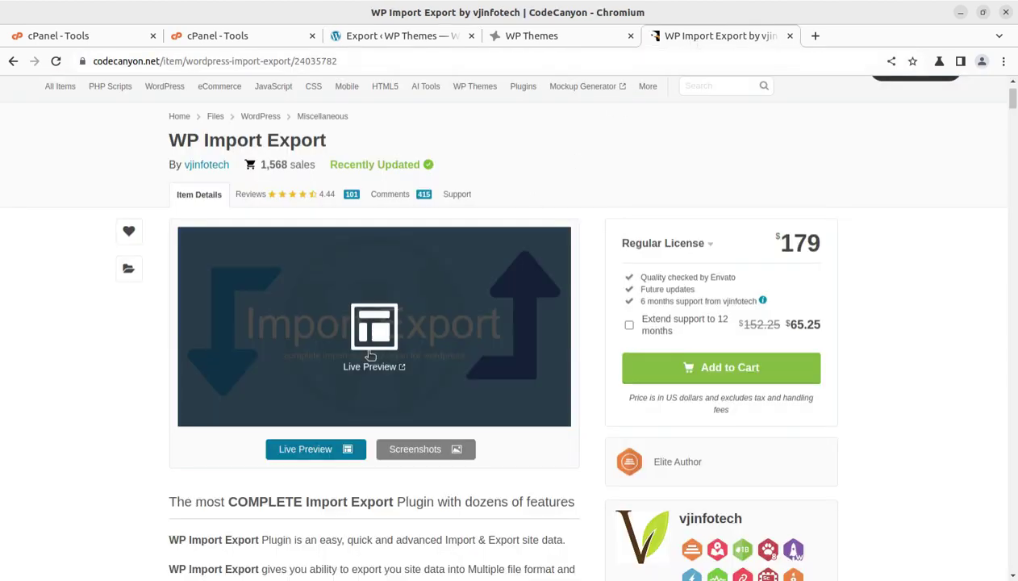
scroll(272, 345, down, 3)
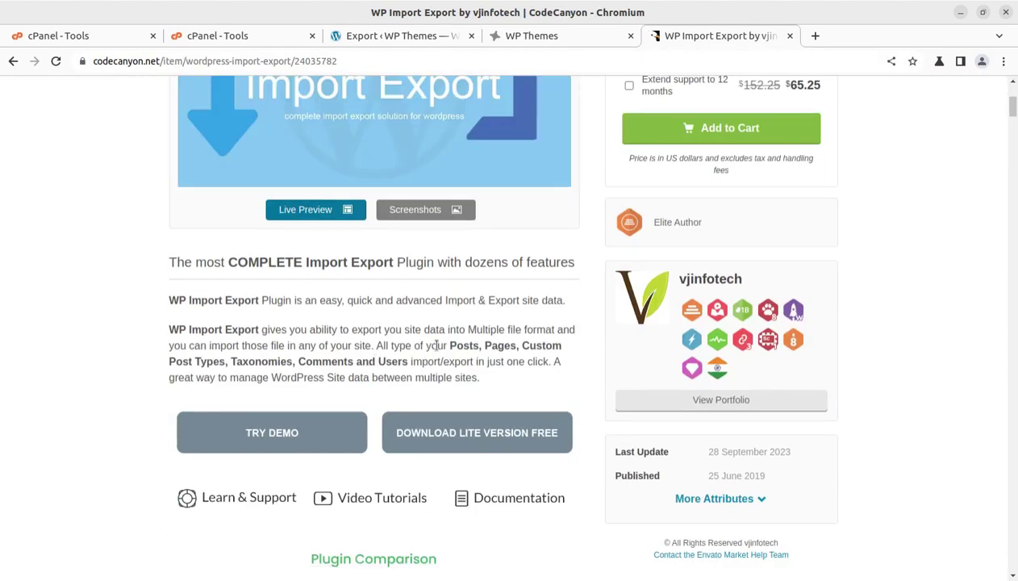
drag(437, 345, 550, 361)
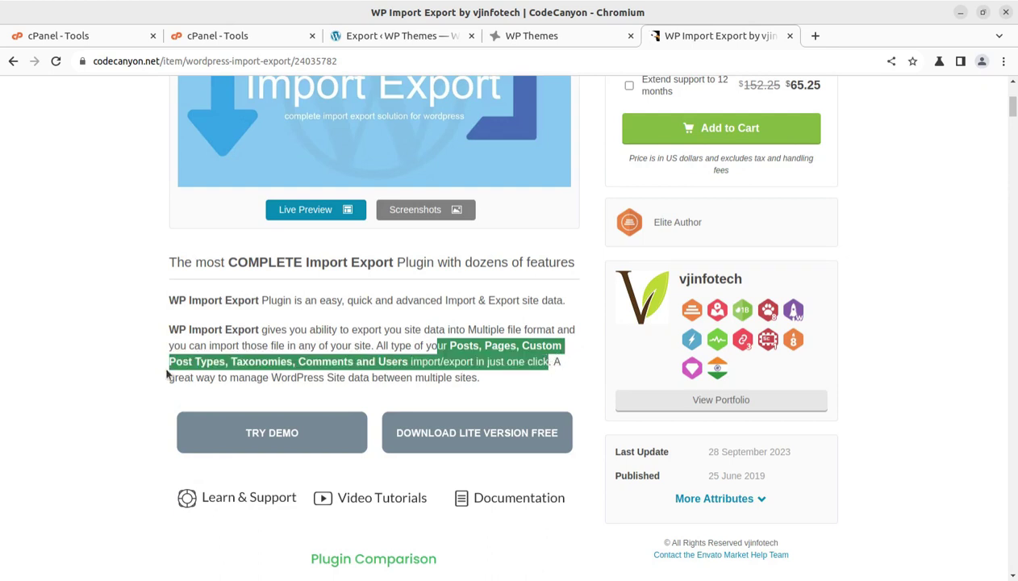
click(93, 331)
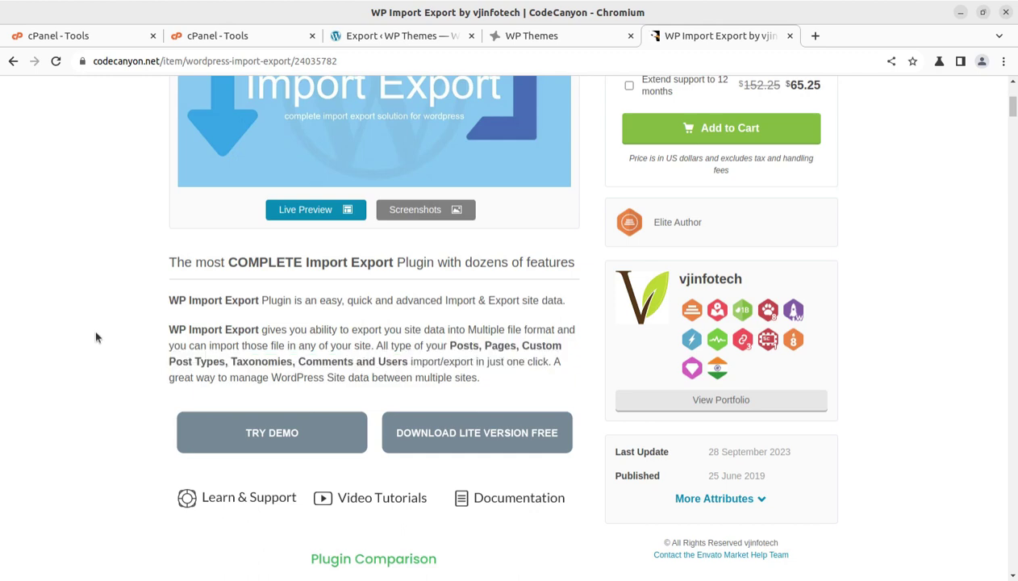
scroll(95, 337, up, 5)
drag(169, 219, 327, 219)
scroll(715, 375, down, 3)
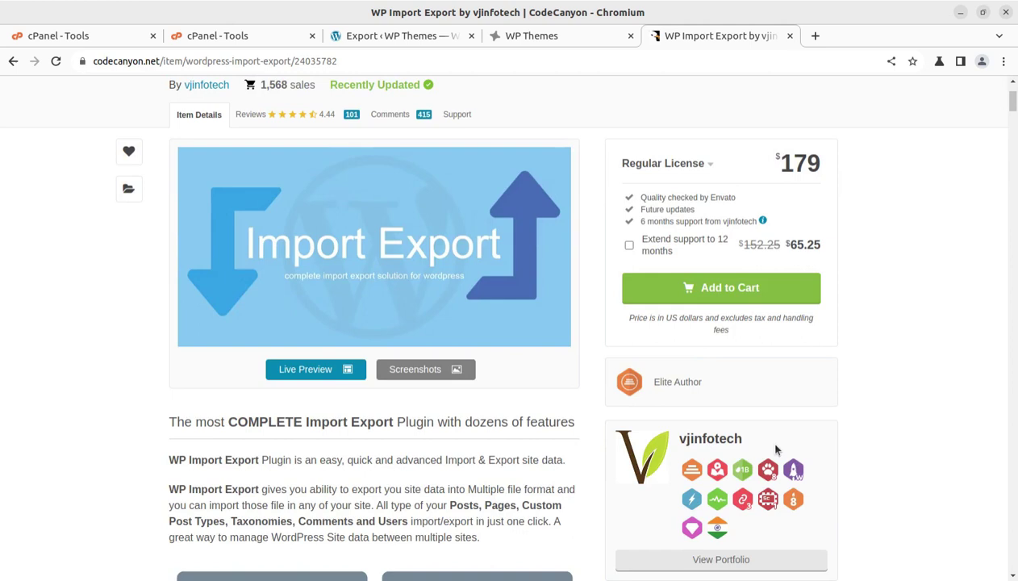
scroll(755, 396, up, 3)
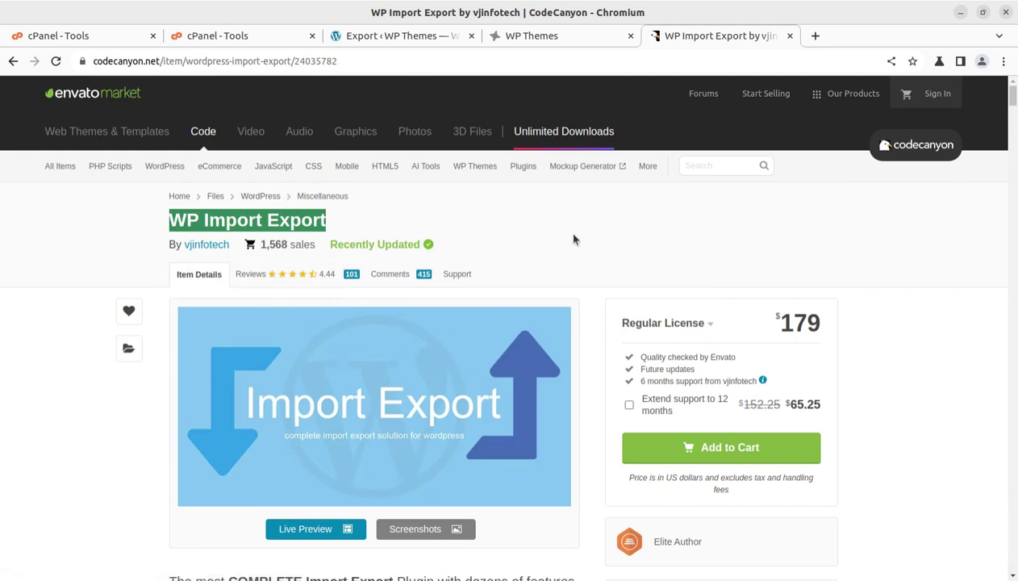
- Scroll through the Plugin Comparison table and back up the product page
scroll(565, 242, down, 5)
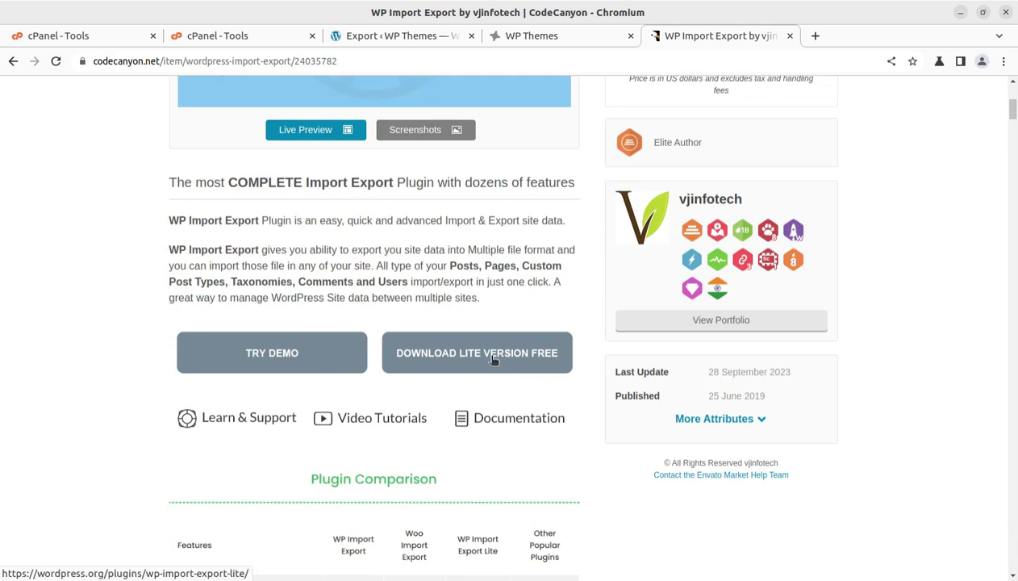
scroll(494, 358, down, 3)
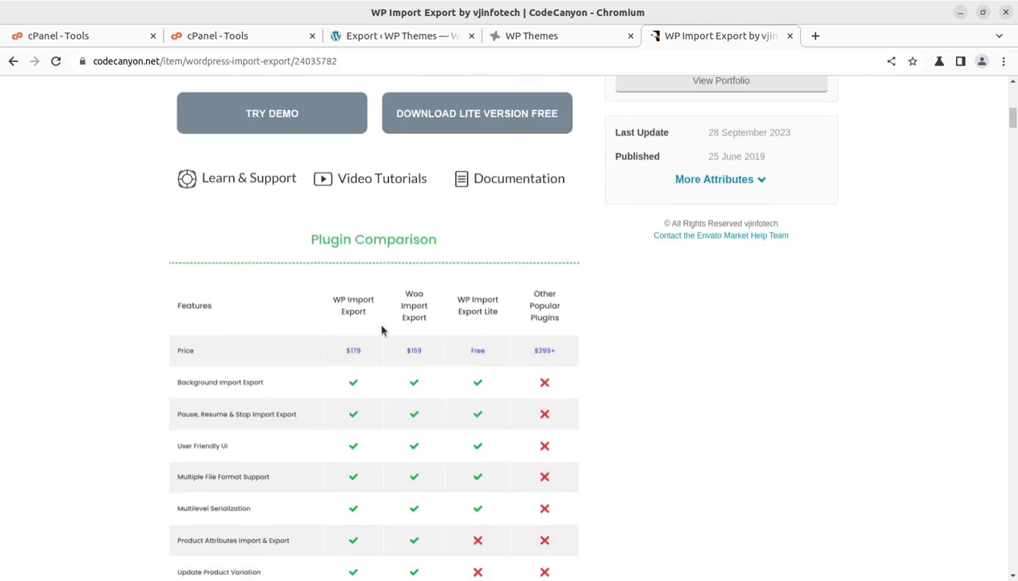
scroll(362, 332, down, 1)
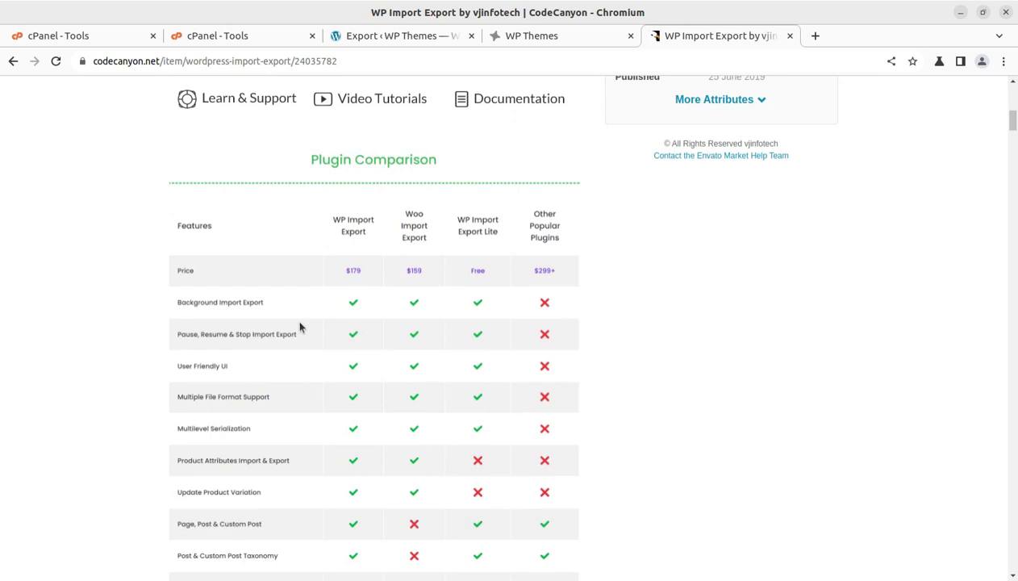
scroll(300, 327, down, 2)
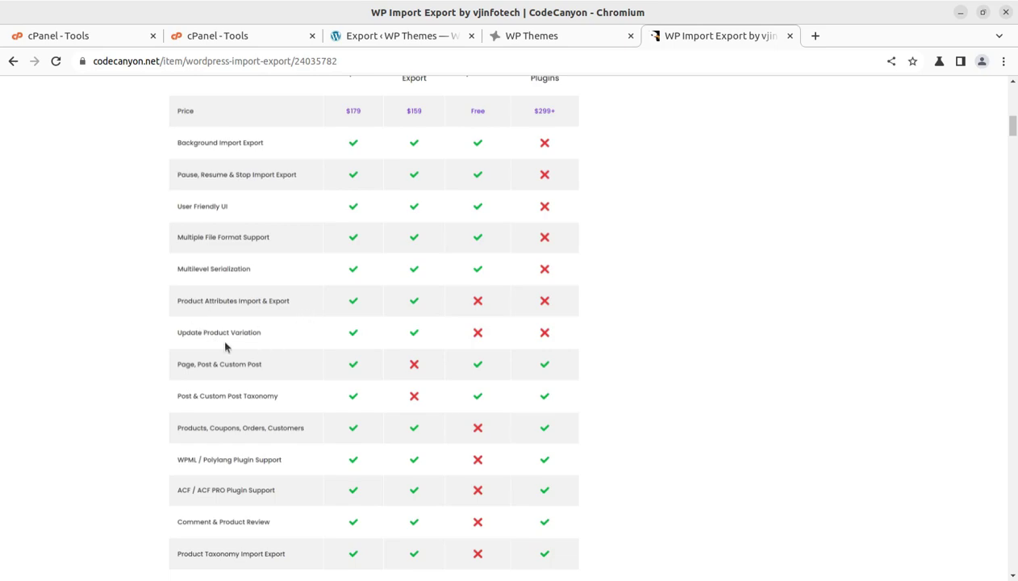
scroll(344, 380, down, 3)
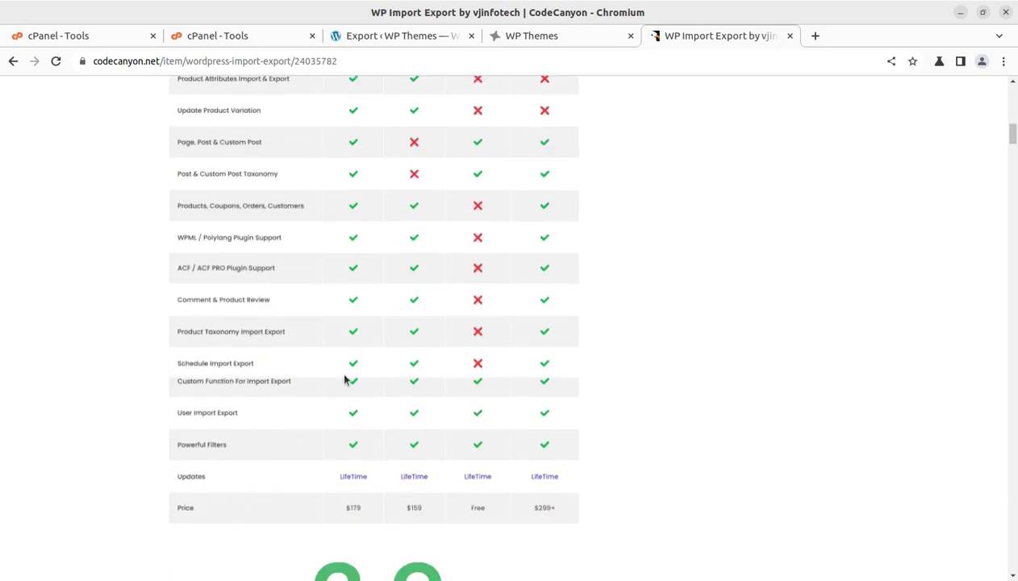
scroll(332, 393, up, 10)
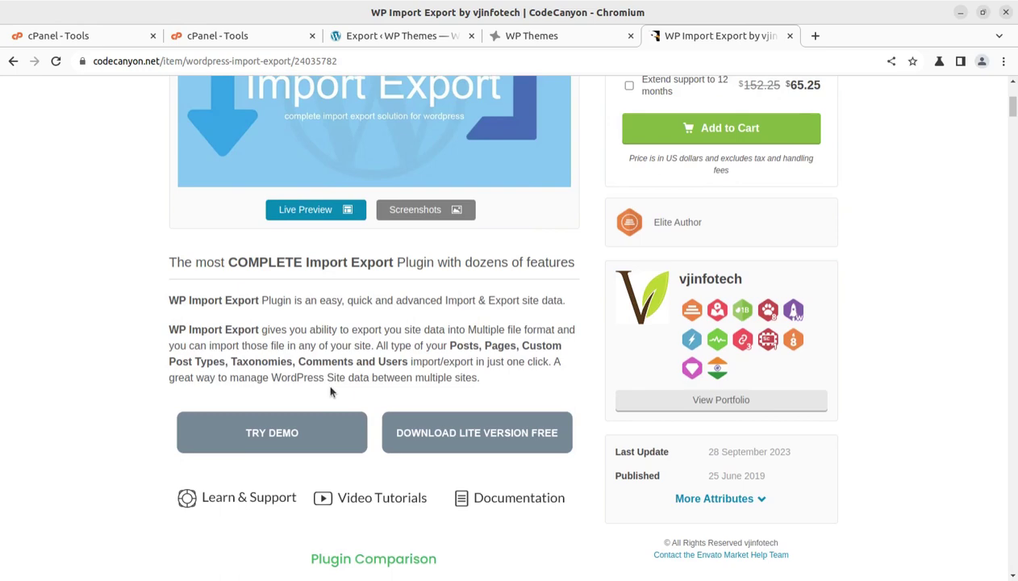
scroll(330, 392, up, 4)
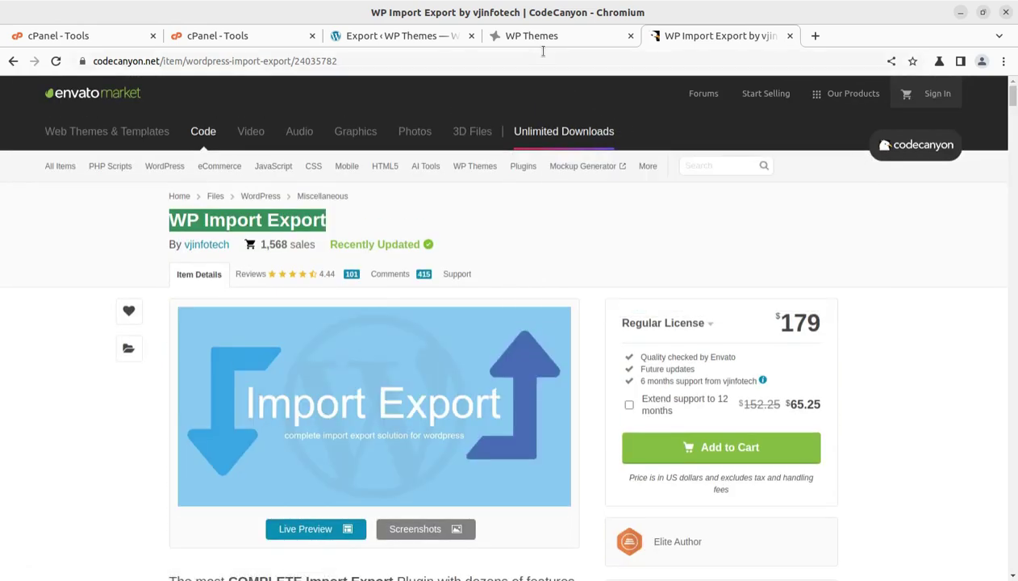
- Upload vj-wp-import-export.zip under Plugins › Add New, install it and activate it
click(403, 37)
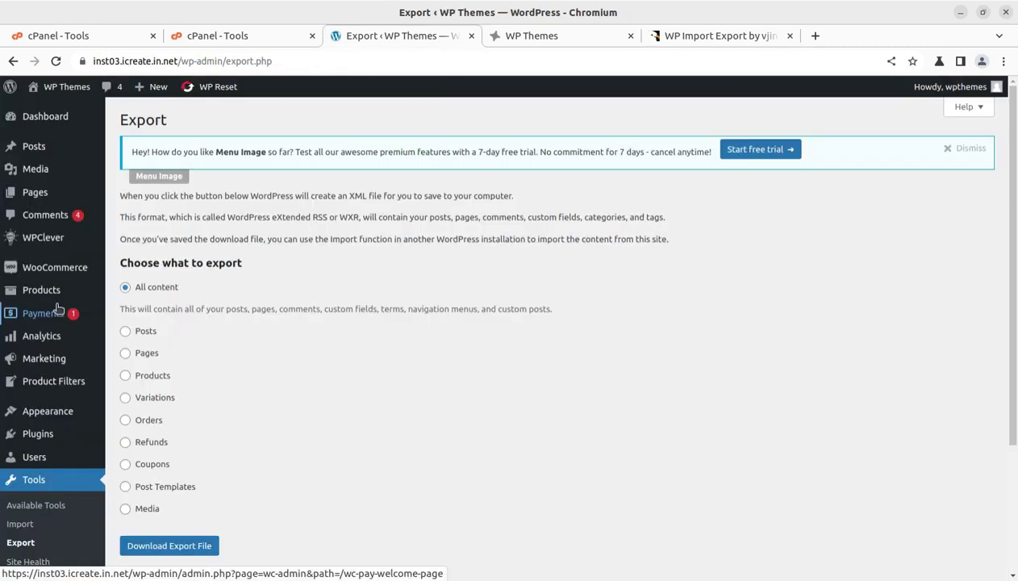
scroll(146, 419, down, 2)
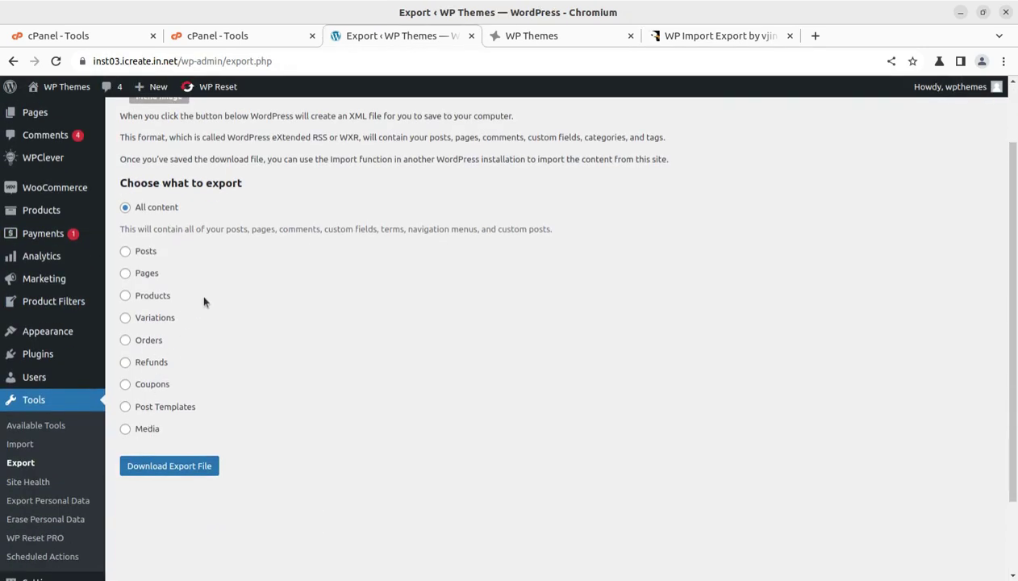
scroll(272, 327, down, 2)
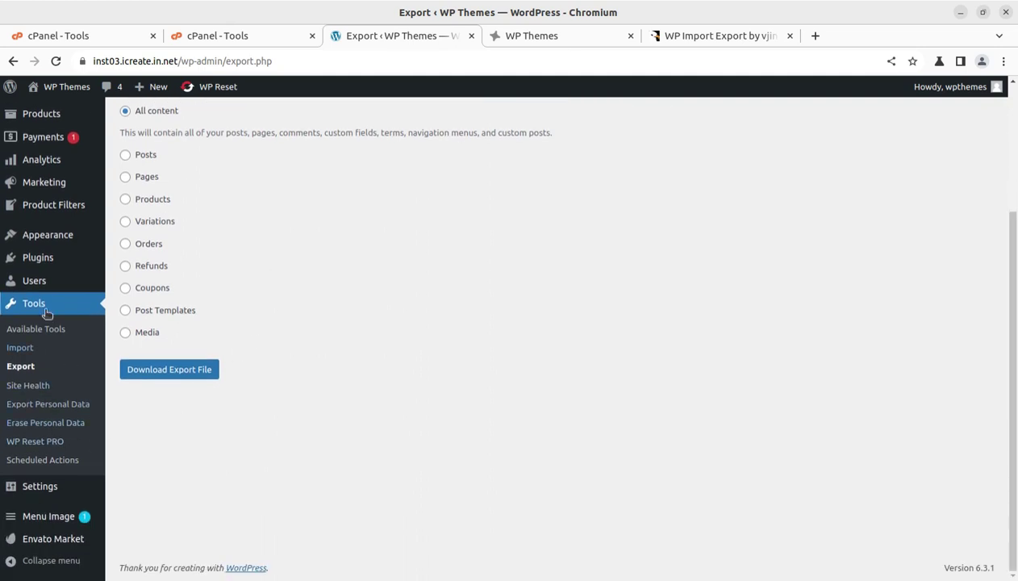
mouse_move(93, 266)
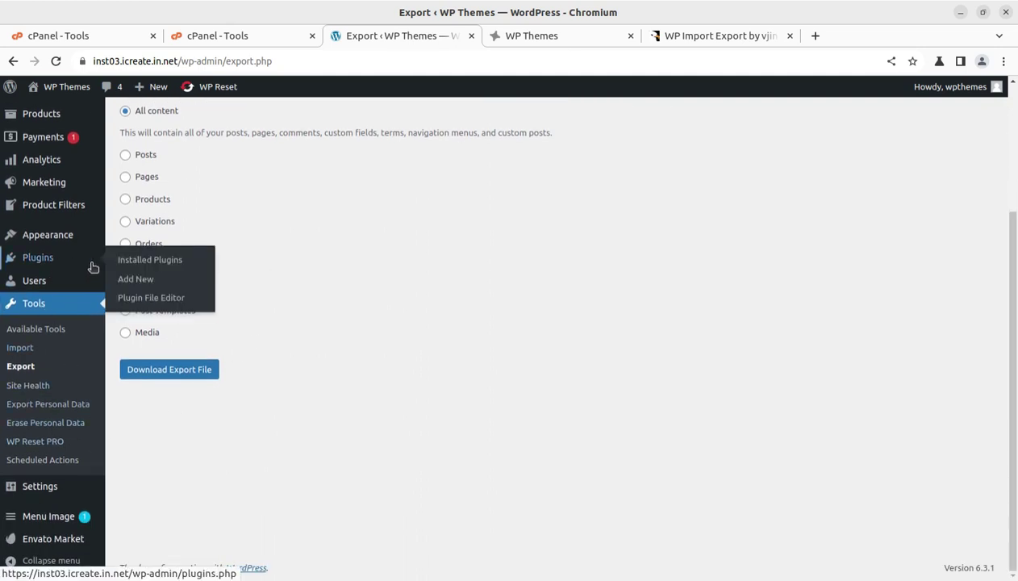
click(130, 282)
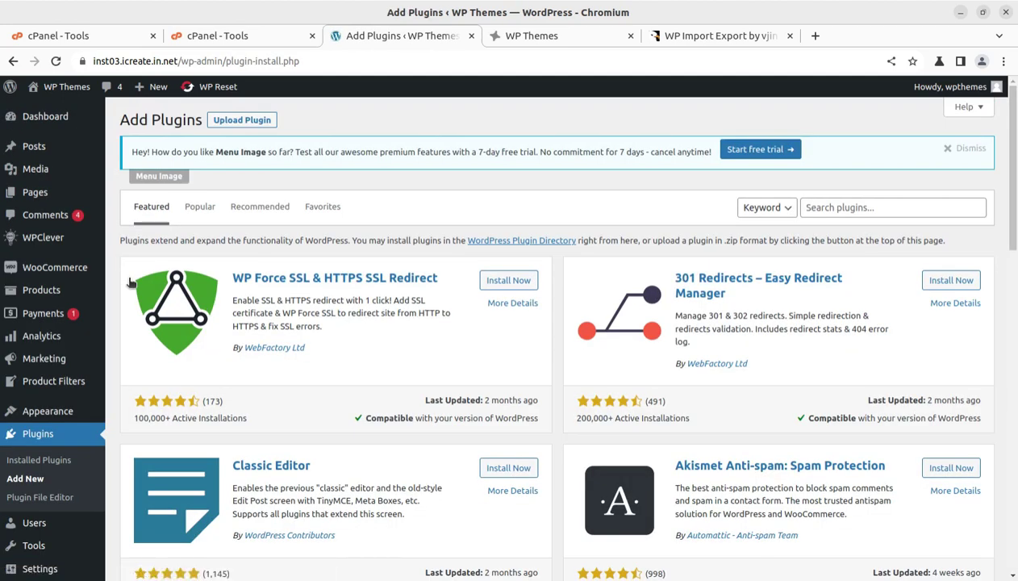
click(241, 121)
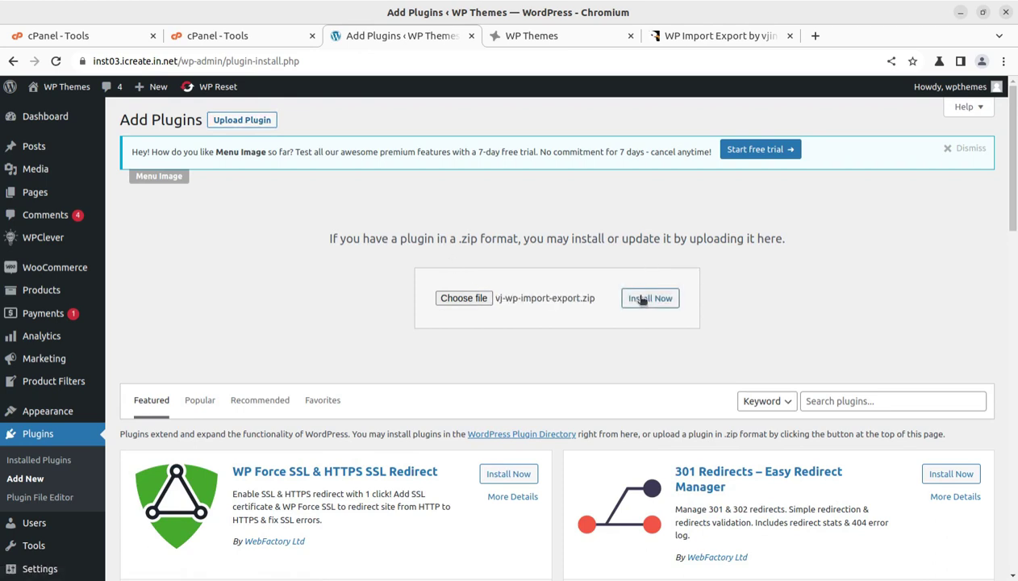
click(641, 299)
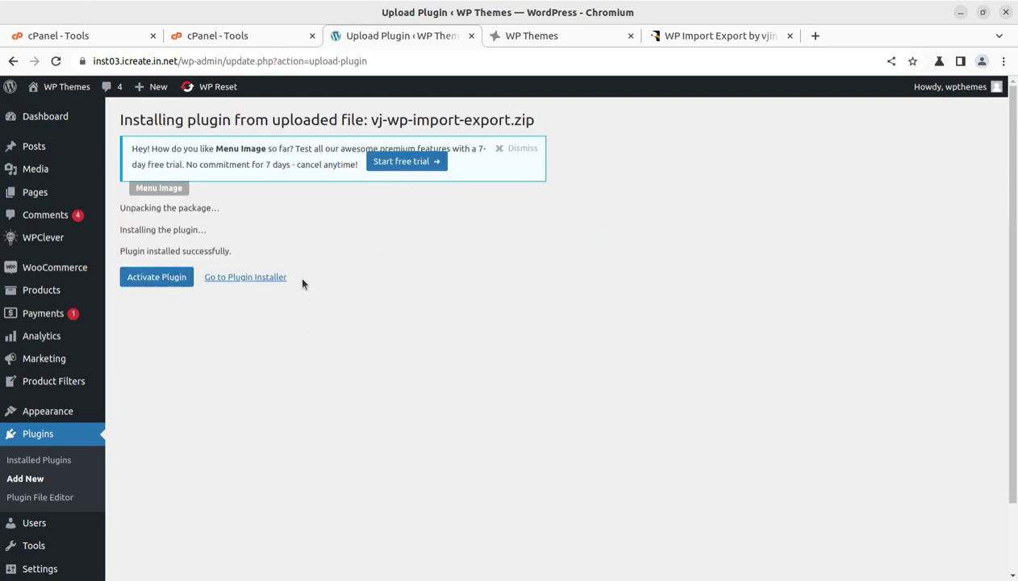
click(163, 279)
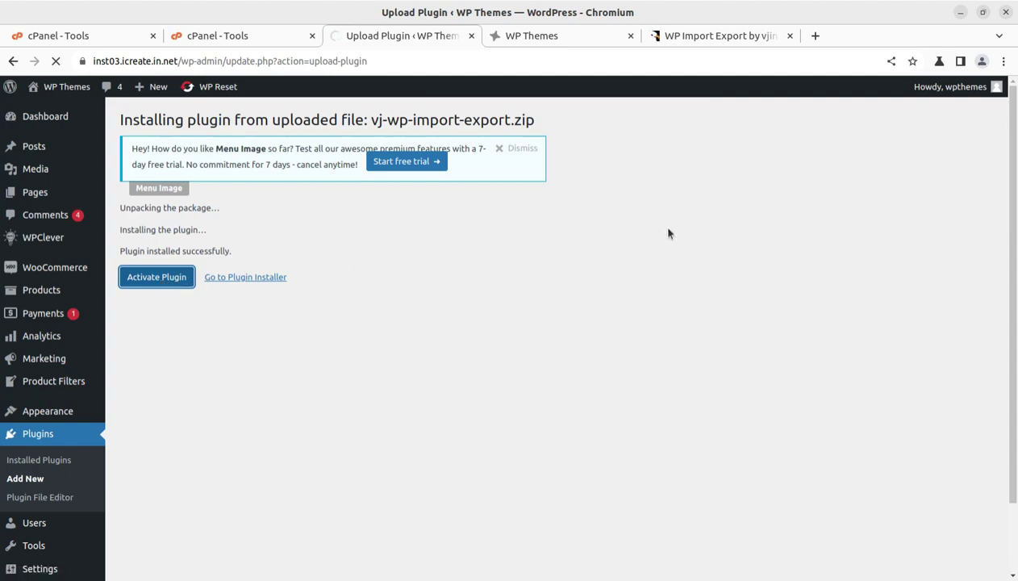
- Find WP Import Export in the Plugins list and follow its Export link
scroll(256, 413, down, 5)
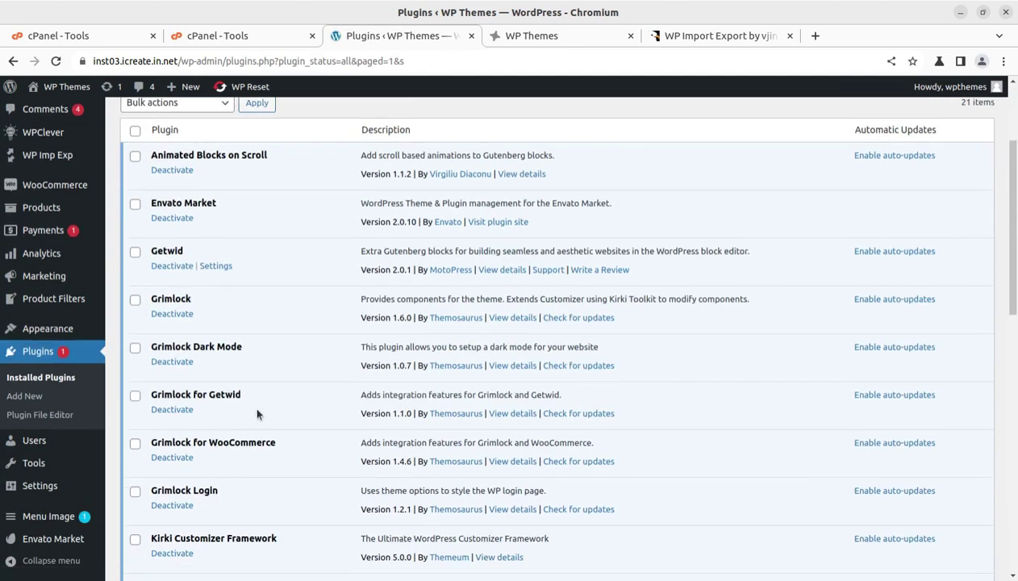
scroll(252, 482, down, 2)
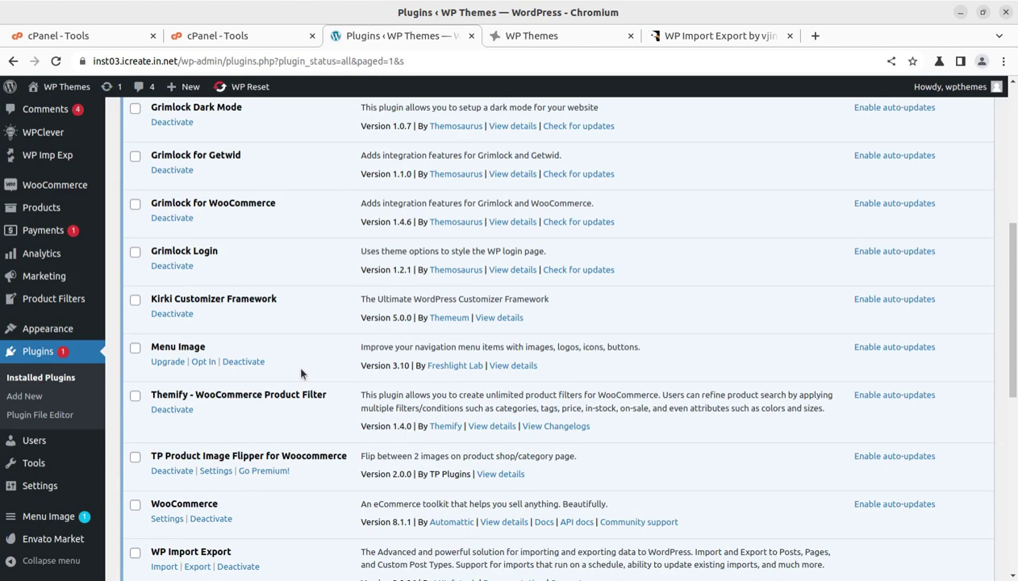
scroll(290, 371, down, 4)
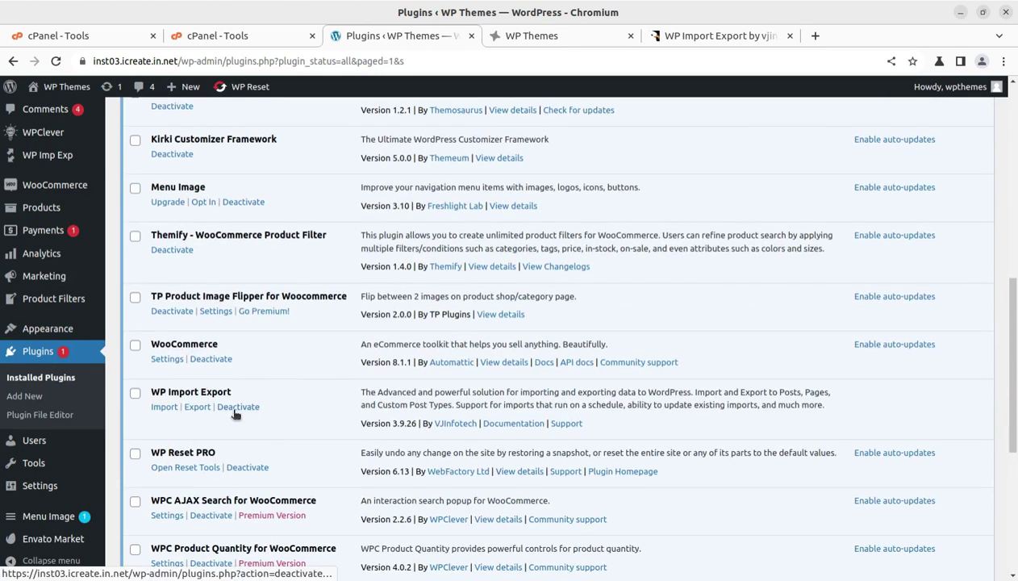
drag(150, 392, 232, 393)
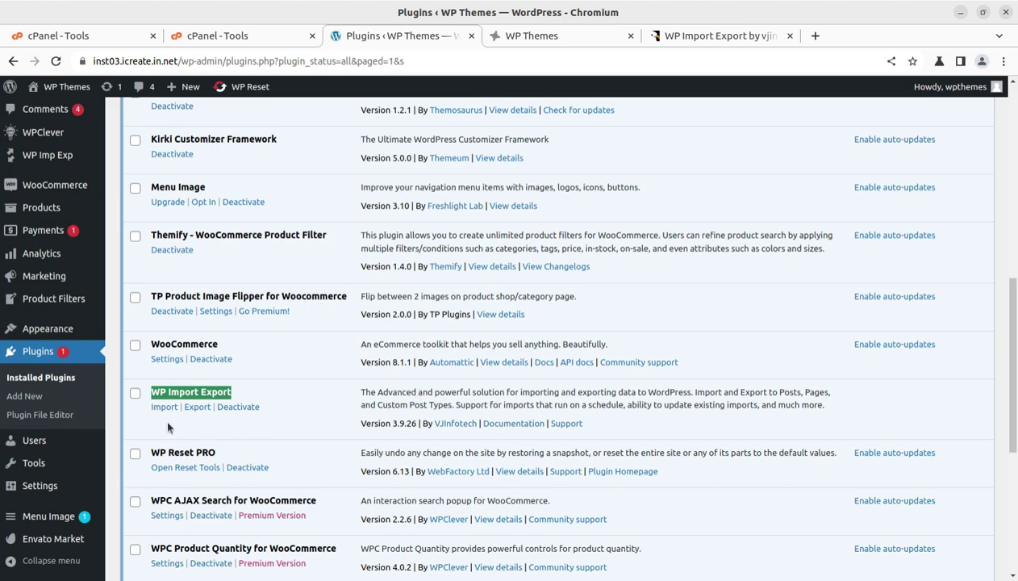
click(193, 408)
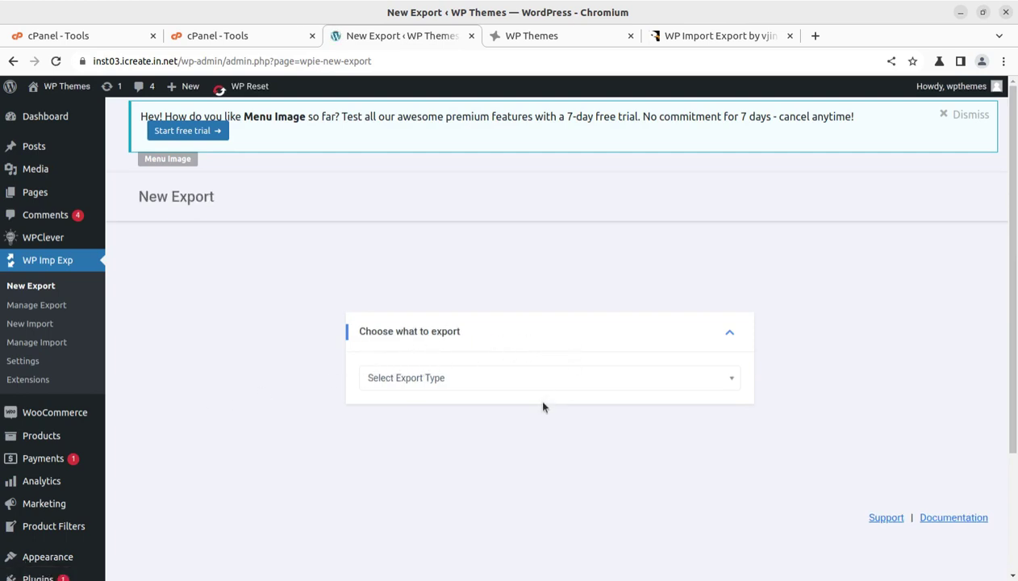
- Choose Post as the export type, which finds 13 records
click(539, 381)
scroll(521, 407, down, 1)
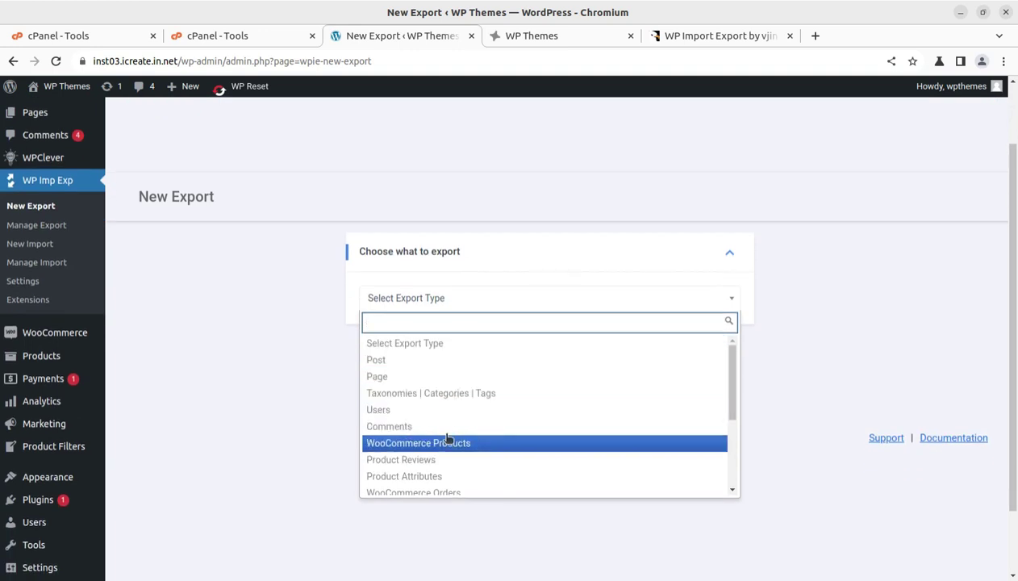
click(441, 360)
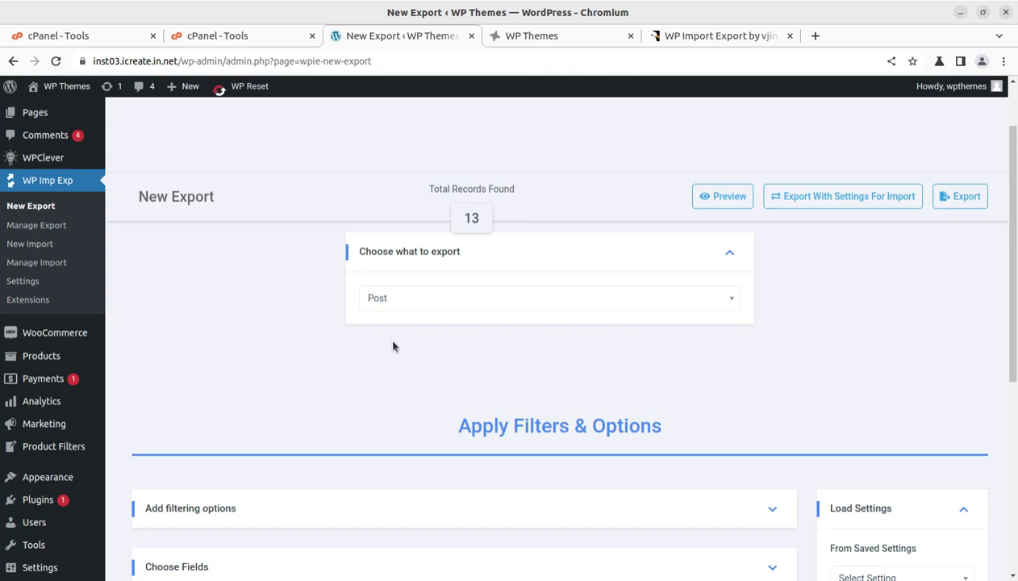
scroll(395, 347, down, 2)
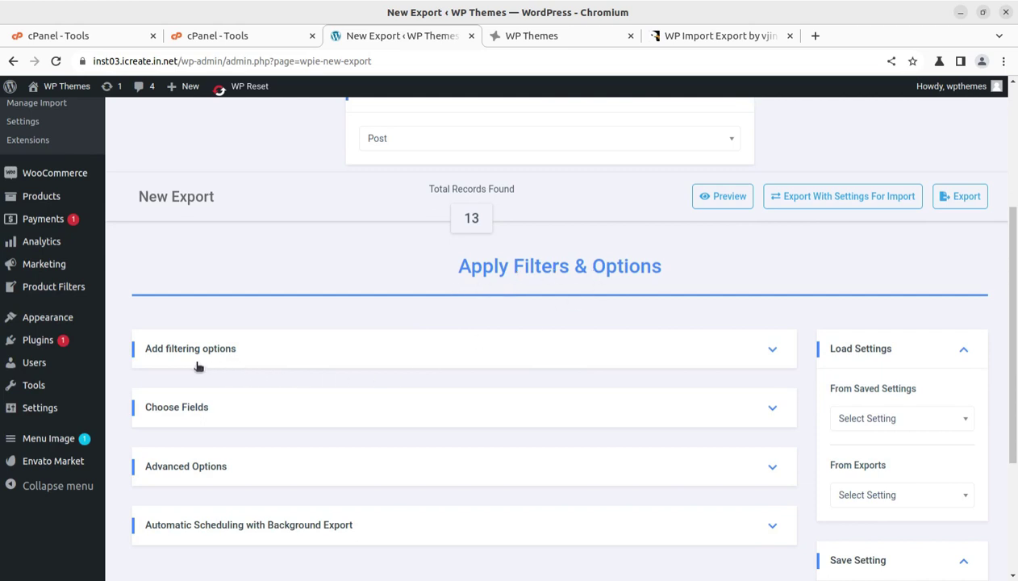
- Expand the filtering options, the Choose Fields list and Advanced Options for the Post export
click(772, 353)
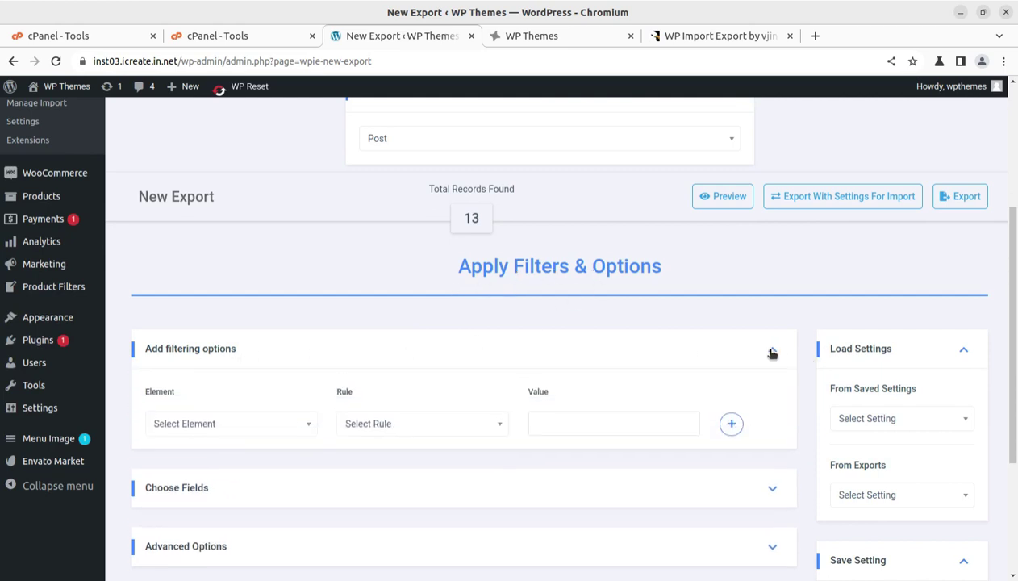
click(295, 434)
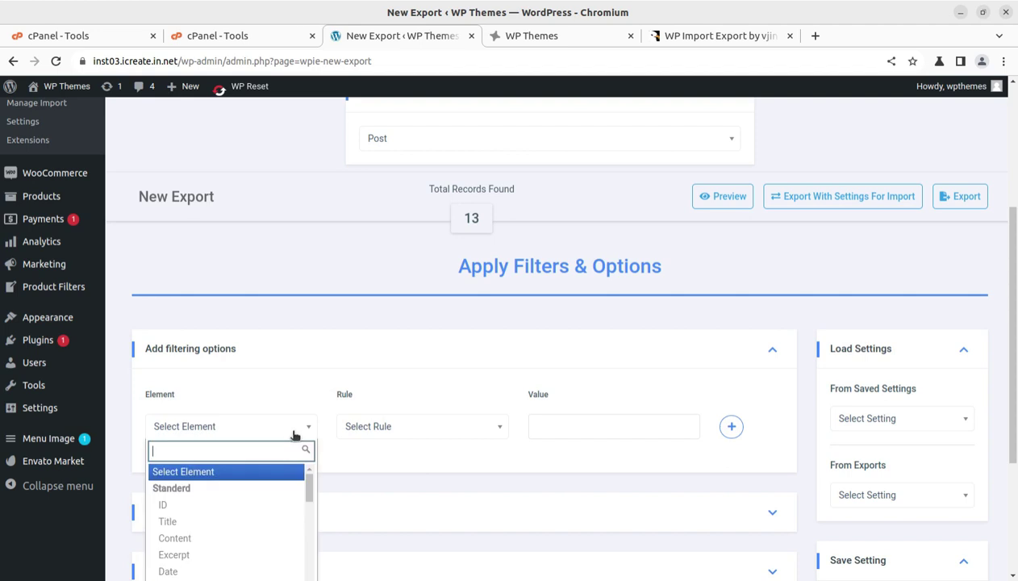
scroll(452, 363, down, 2)
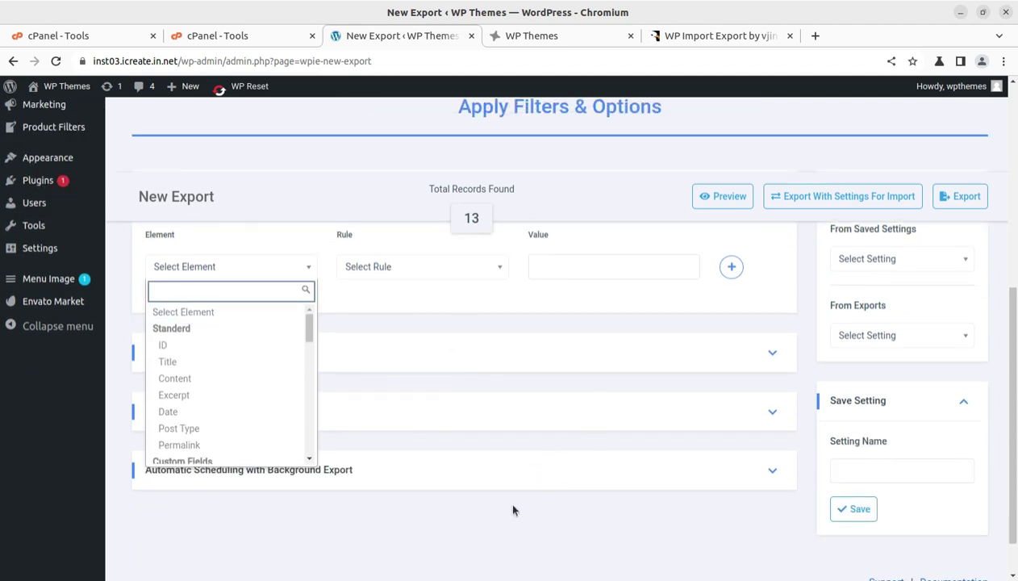
click(376, 551)
scroll(372, 538, up, 2)
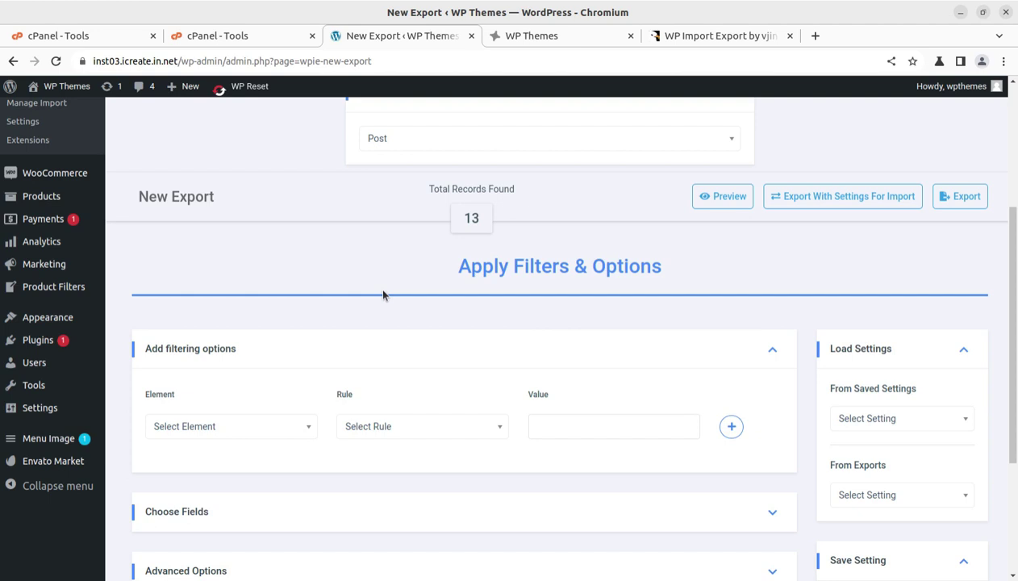
scroll(316, 387, down, 2)
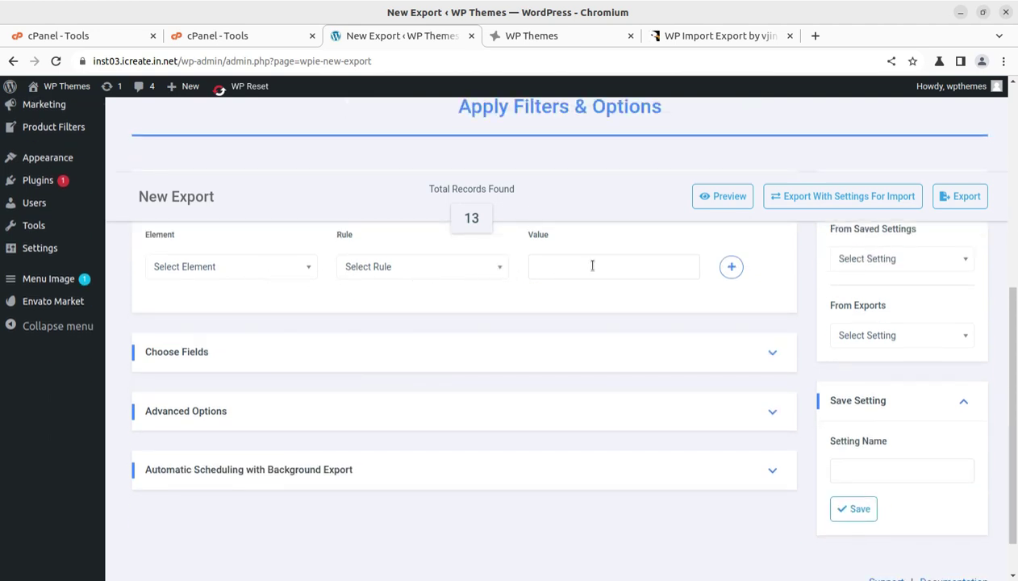
click(341, 361)
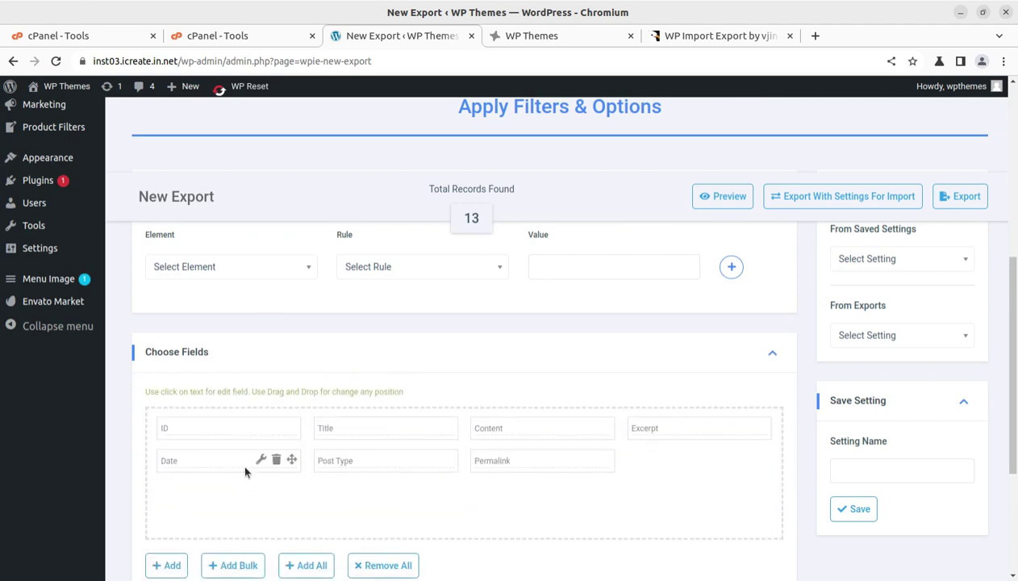
scroll(465, 434, down, 2)
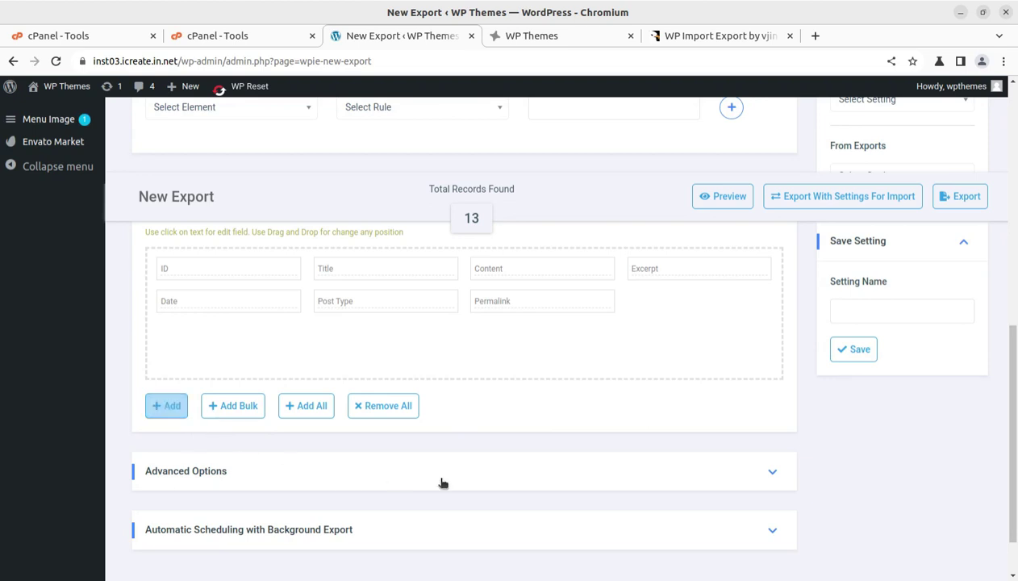
click(759, 473)
scroll(709, 462, down, 4)
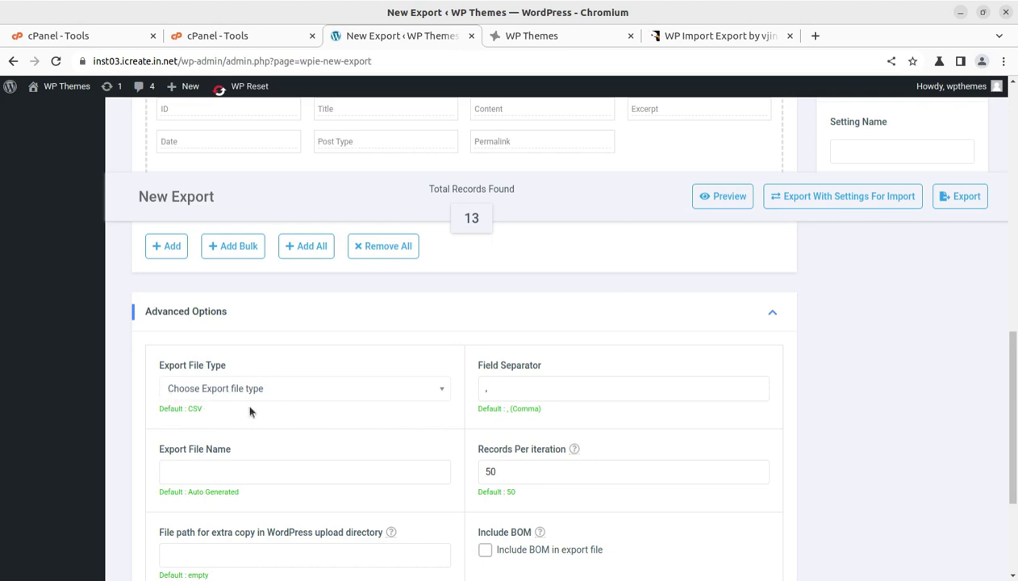
- Expand Automatic Scheduling to show the export interval and start time, then return to the top
scroll(525, 395, down, 3)
scroll(528, 399, up, 2)
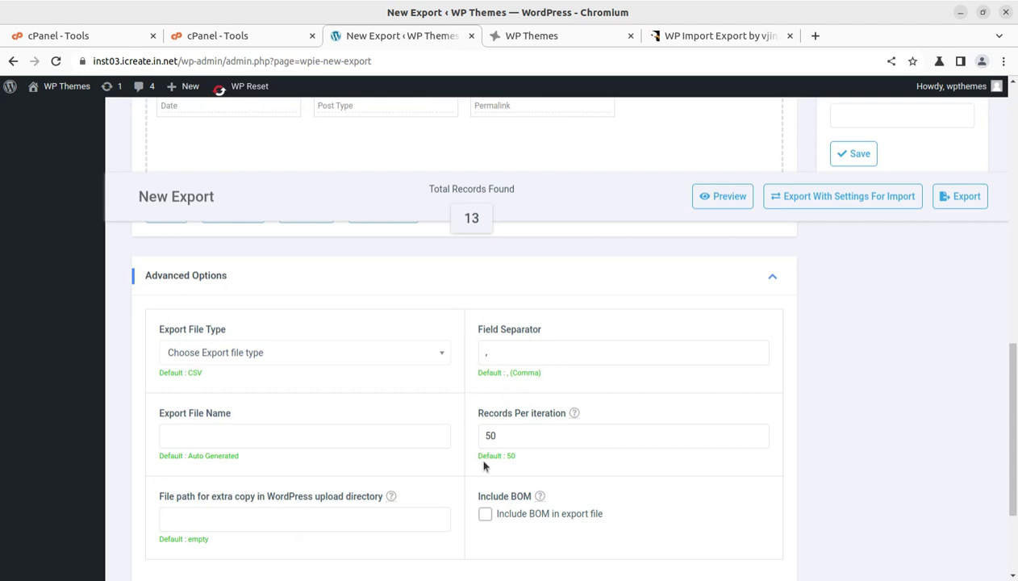
scroll(493, 442, down, 1)
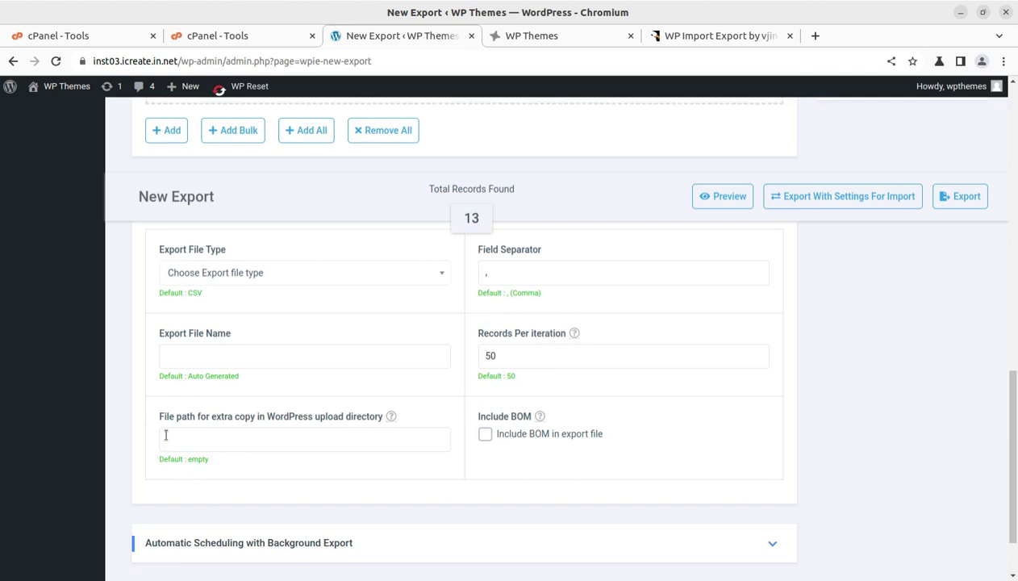
scroll(622, 420, down, 1)
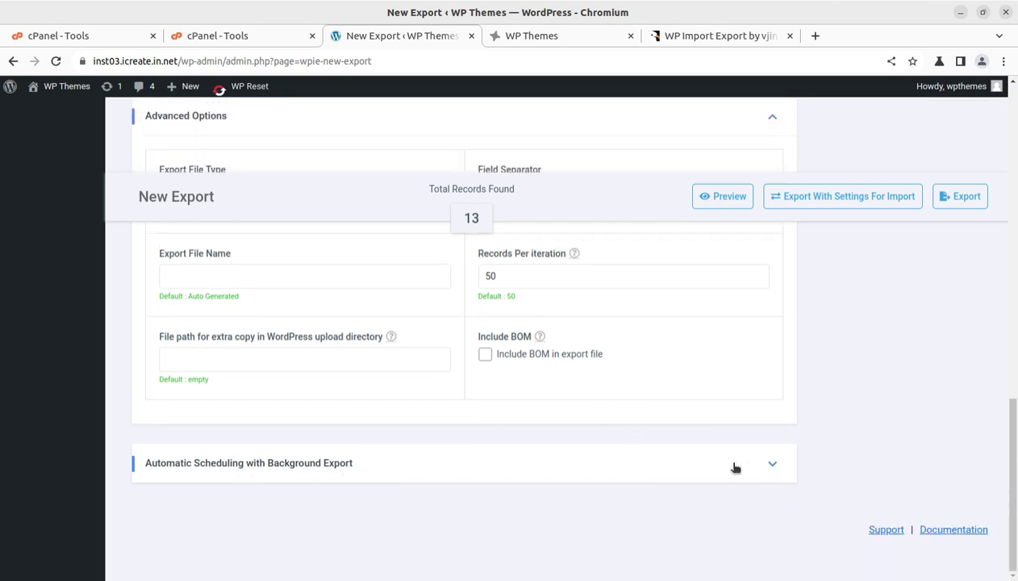
click(733, 467)
scroll(395, 489, down, 2)
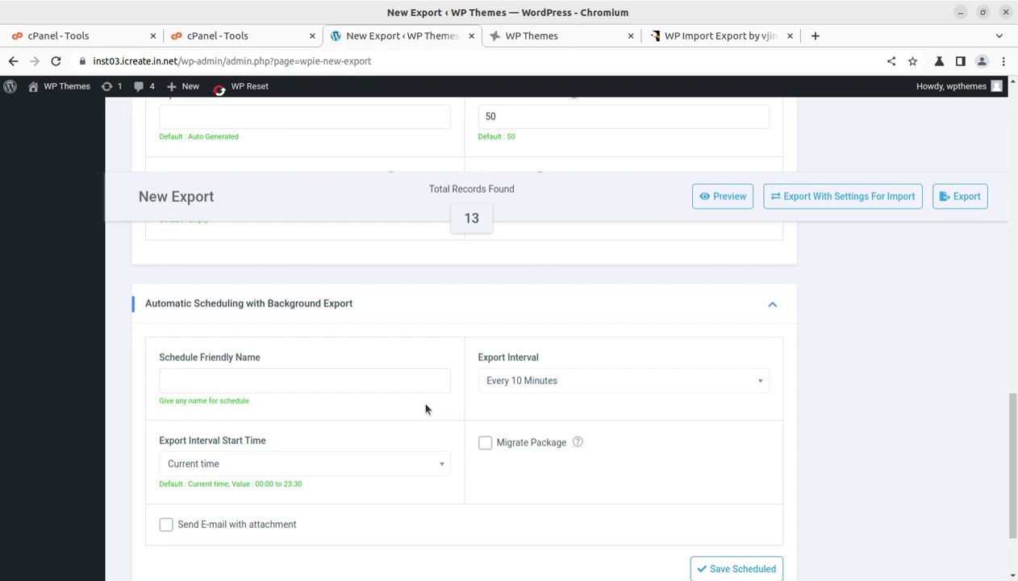
scroll(425, 409, up, 10)
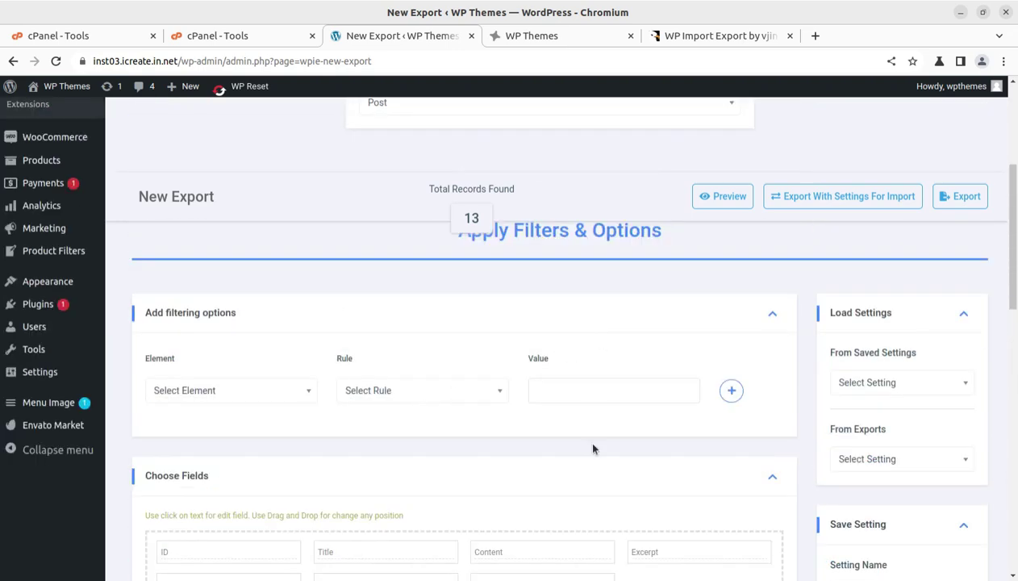
scroll(571, 412, up, 3)
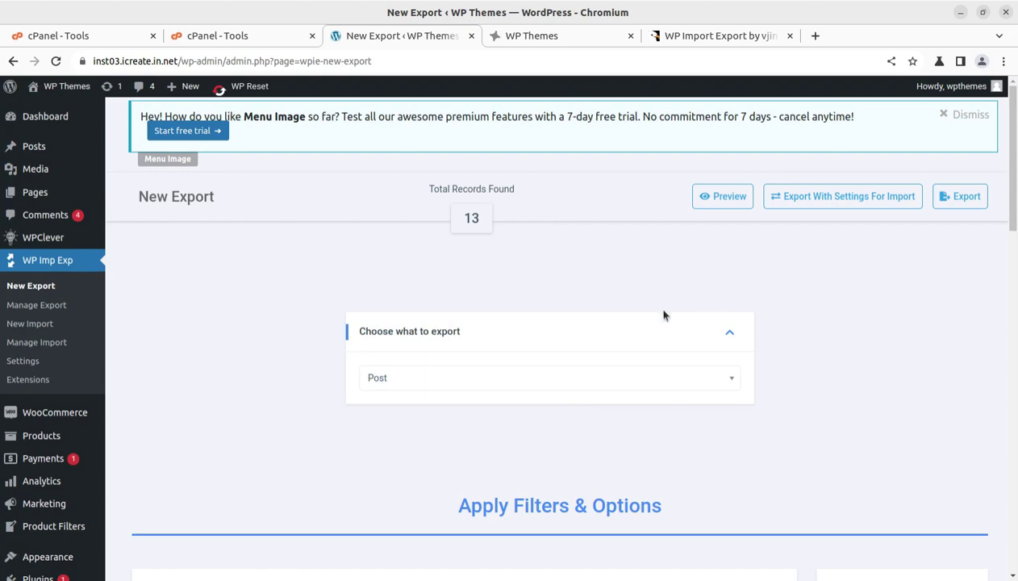
click(692, 380)
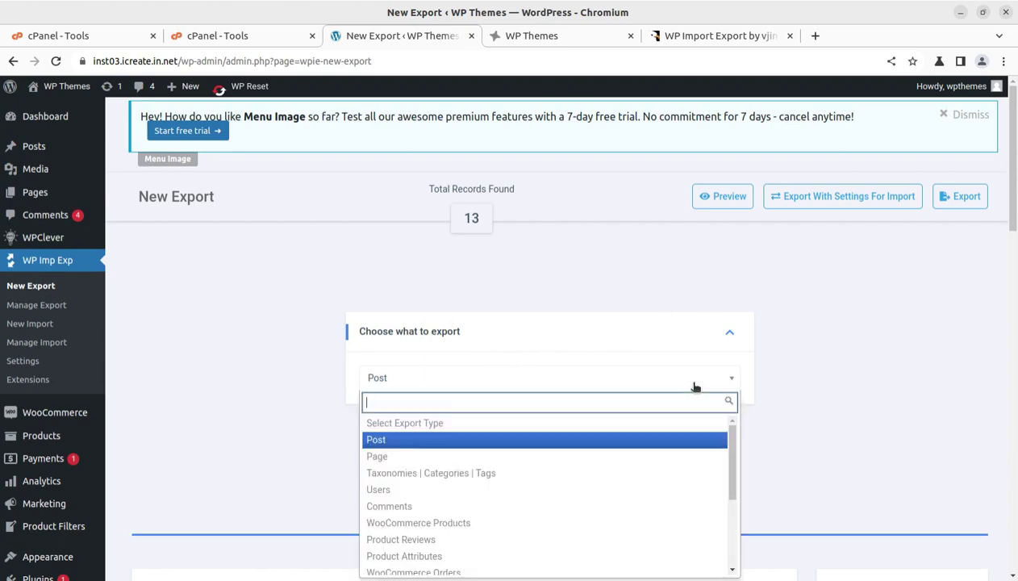
click(462, 458)
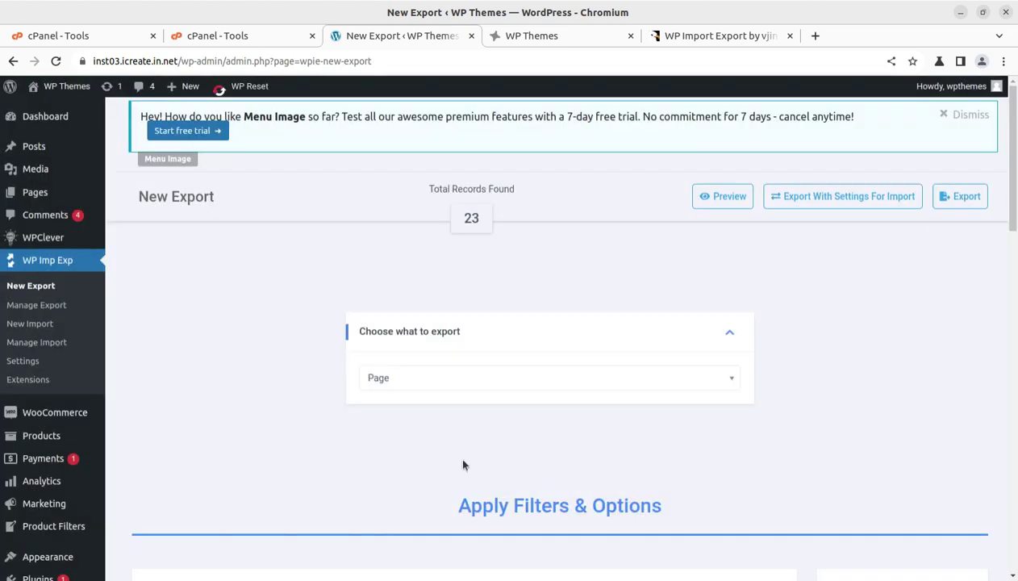
scroll(448, 444, down, 4)
scroll(348, 389, down, 5)
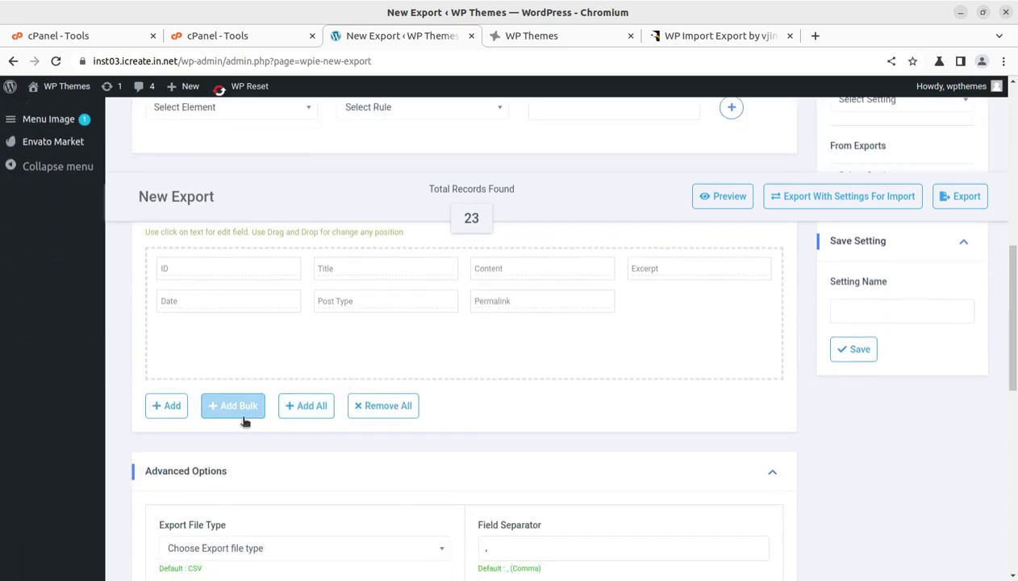
scroll(432, 369, up, 6)
scroll(432, 369, up, 3)
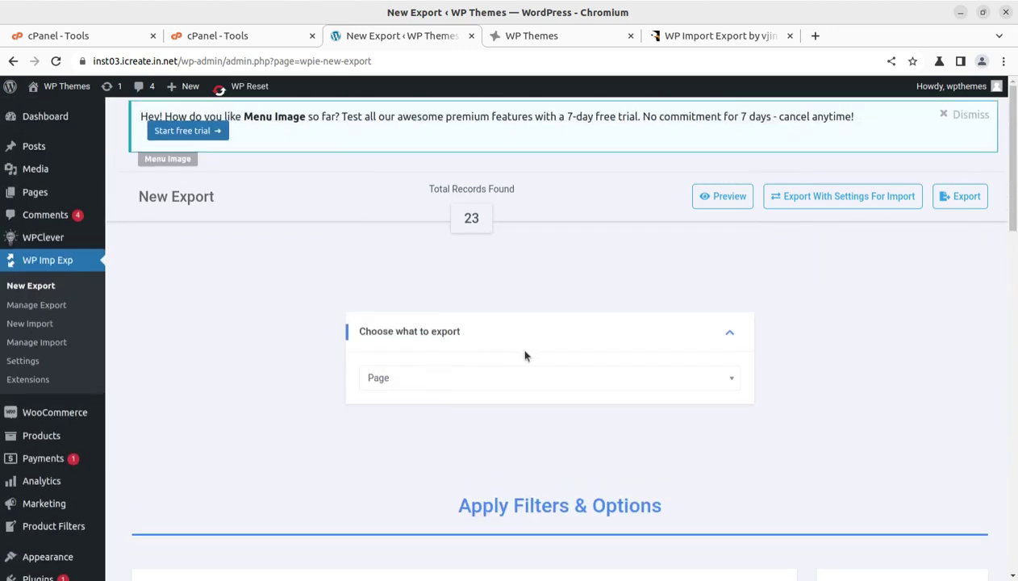
click(639, 386)
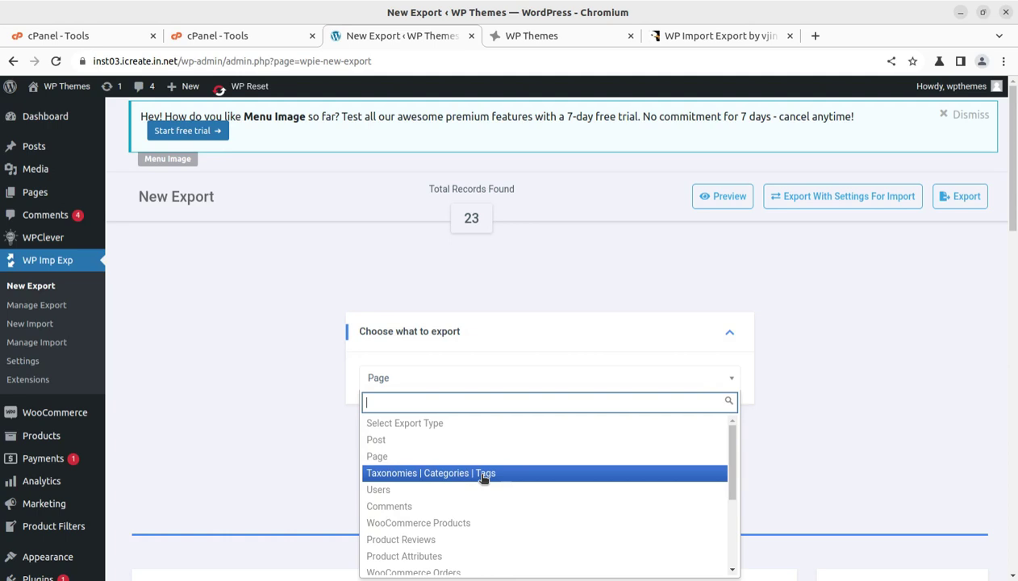
click(465, 522)
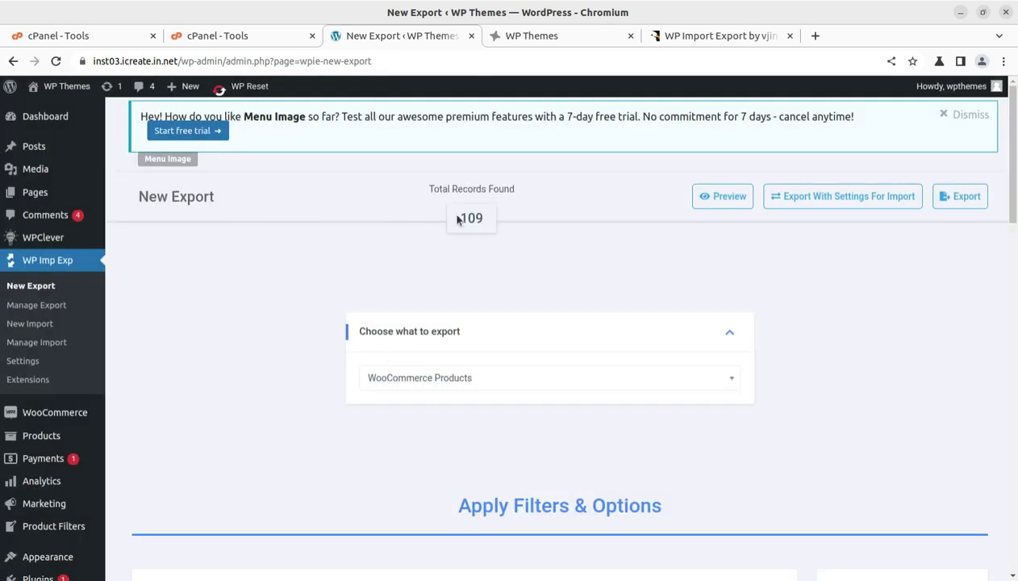
scroll(568, 259, down, 5)
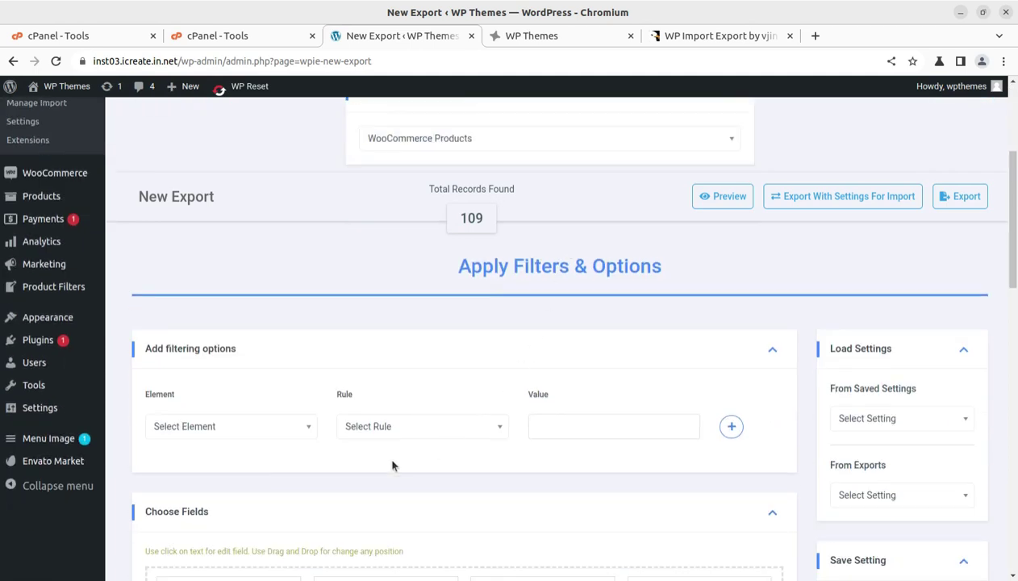
click(274, 427)
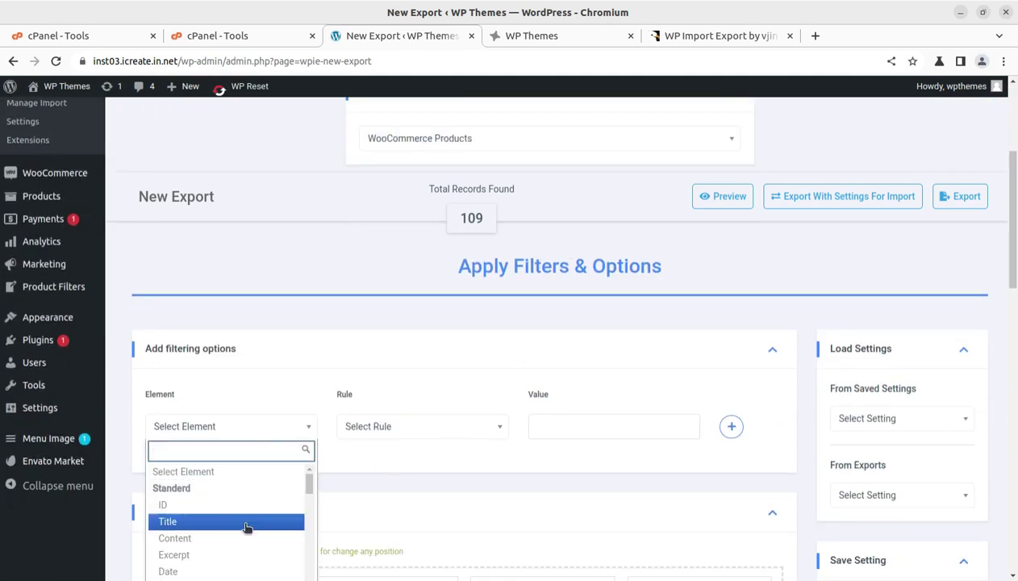
scroll(245, 508, down, 10)
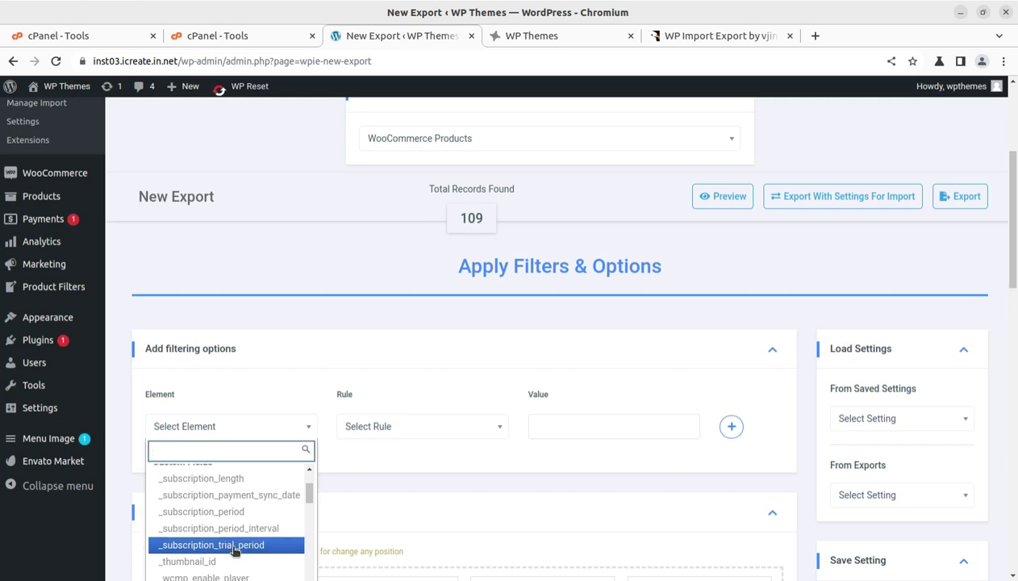
scroll(234, 553, down, 2)
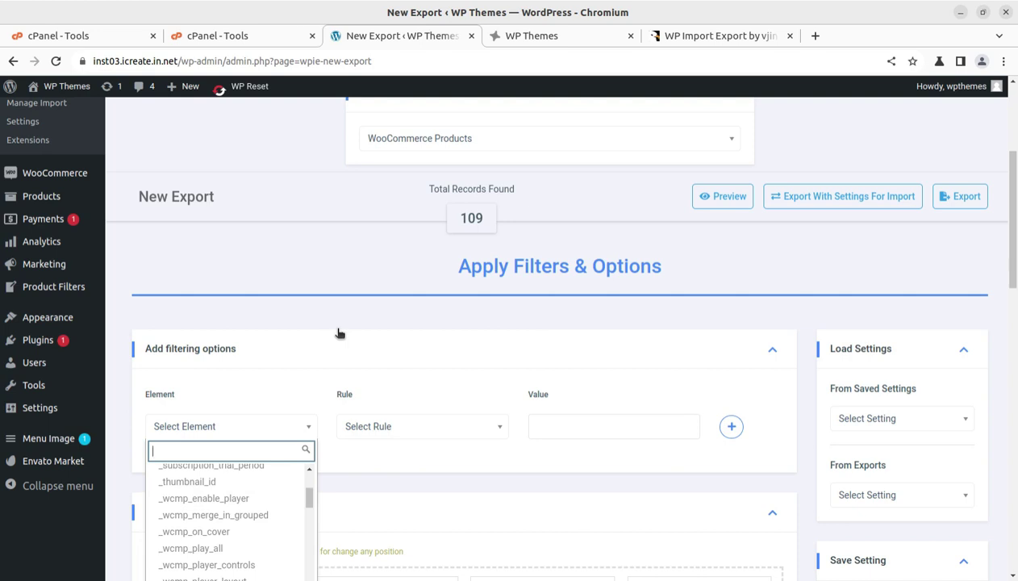
scroll(318, 347, up, 3)
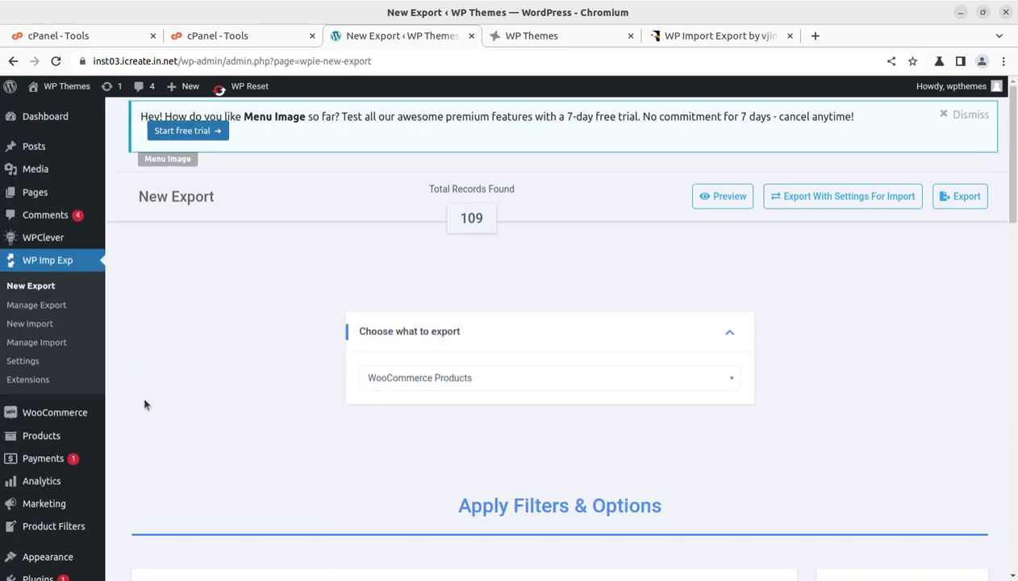
- Review the Manage Import page listing import logs and scheduled imports
click(36, 342)
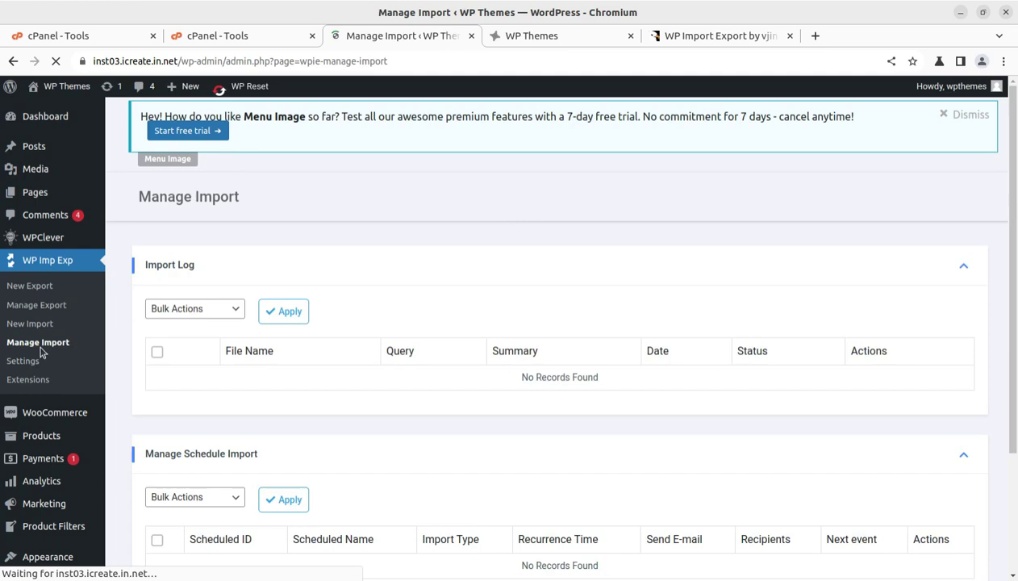
scroll(280, 411, down, 2)
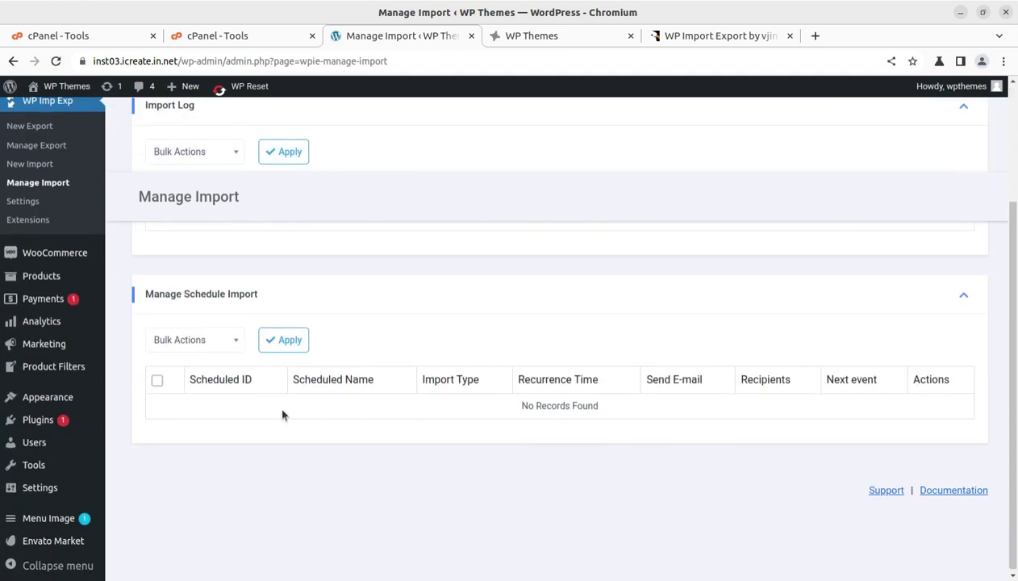
scroll(250, 349, up, 2)
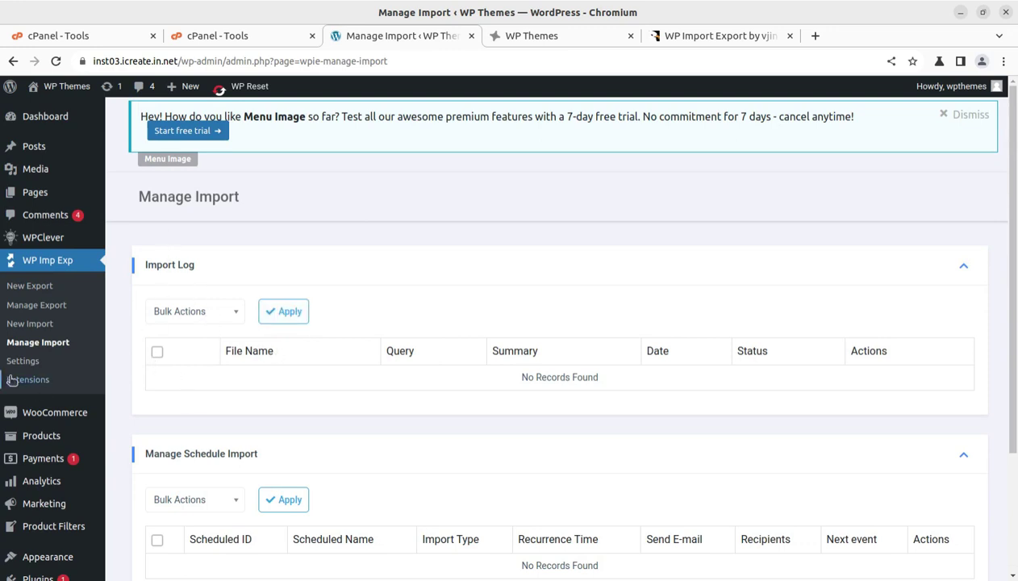
- On New Import, switch the source to Use existing file and view the previously uploaded files
click(21, 326)
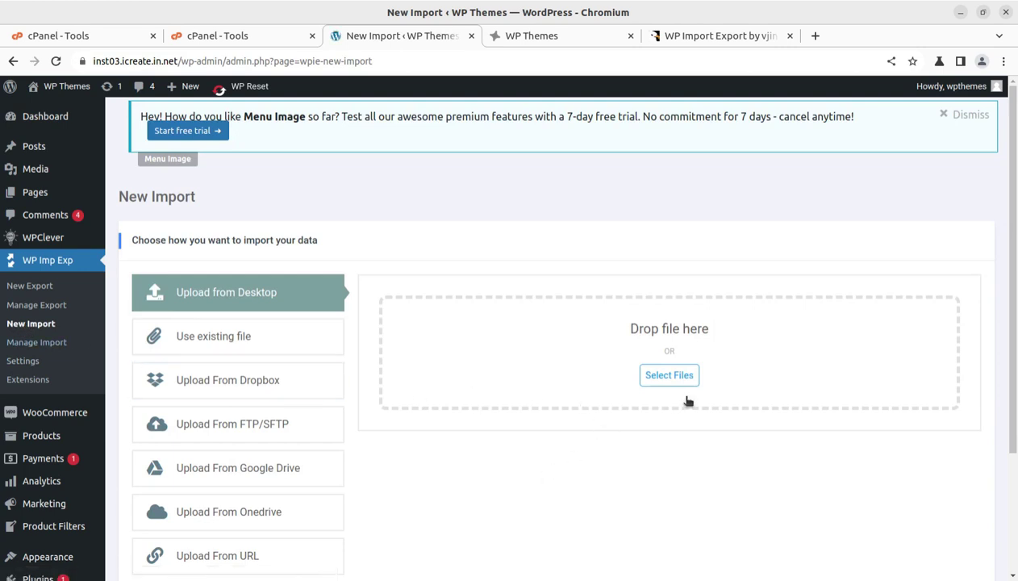
click(682, 380)
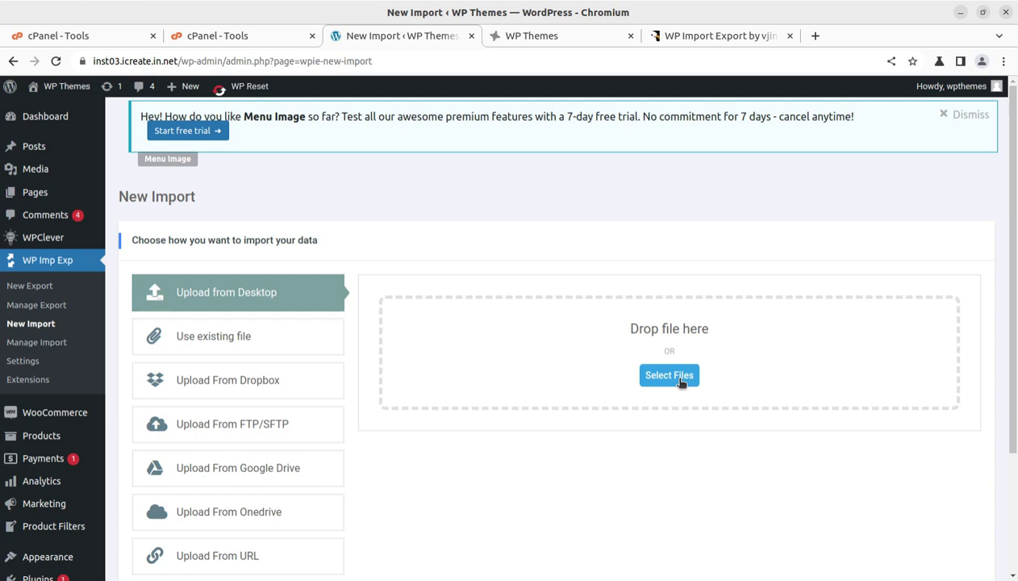
click(216, 345)
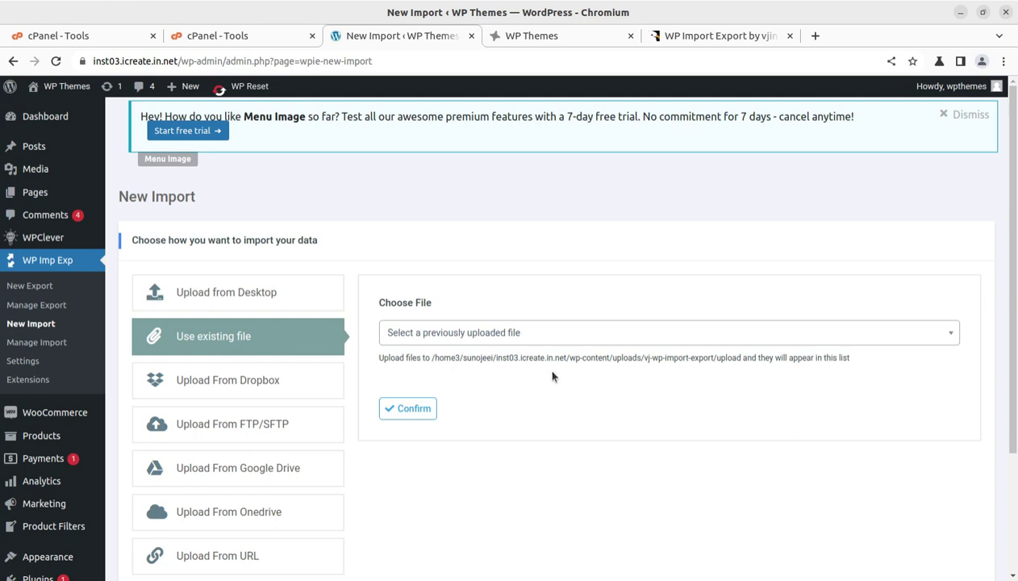
click(650, 336)
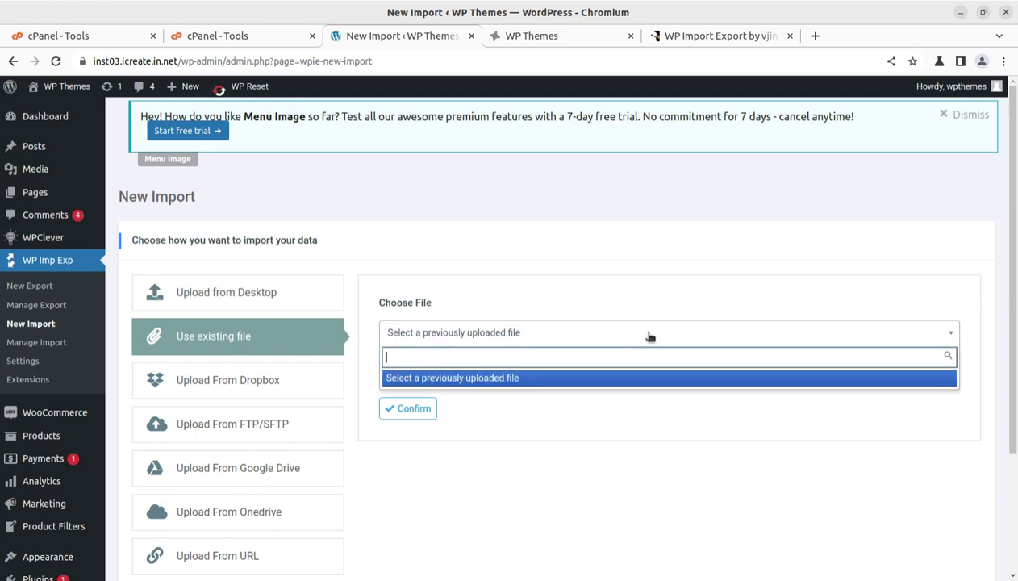
click(650, 335)
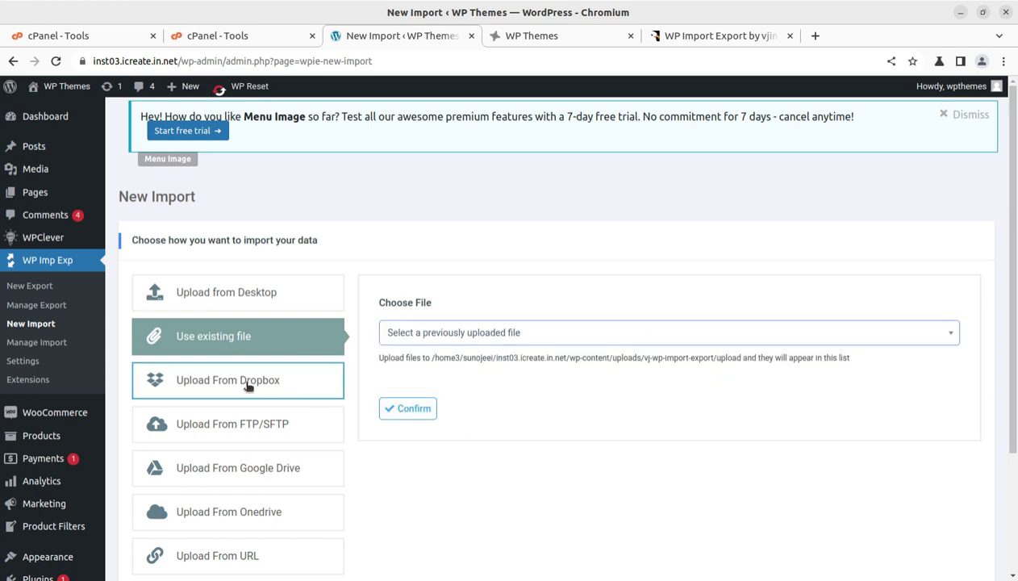
scroll(213, 403, down, 4)
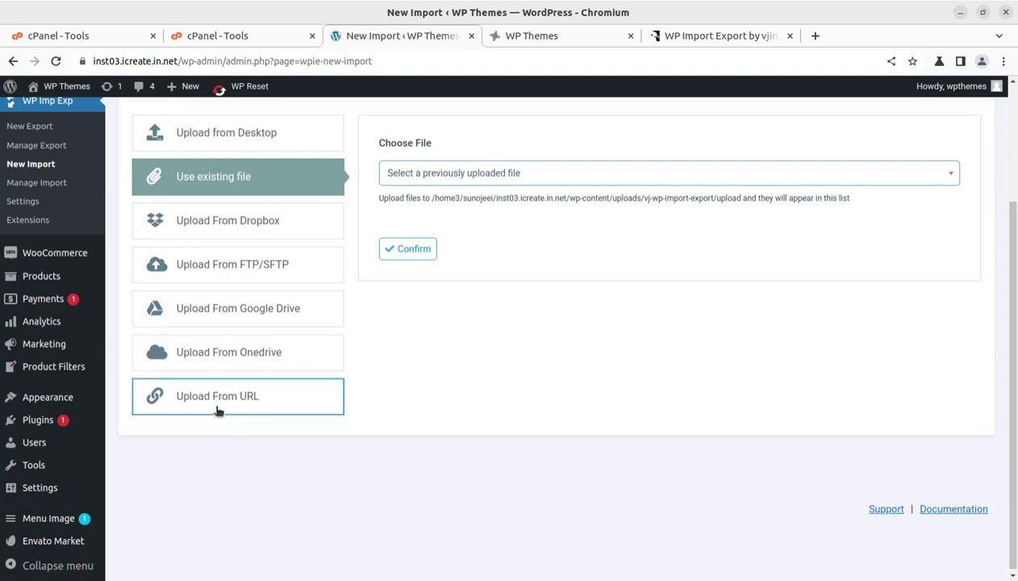
scroll(217, 410, up, 4)
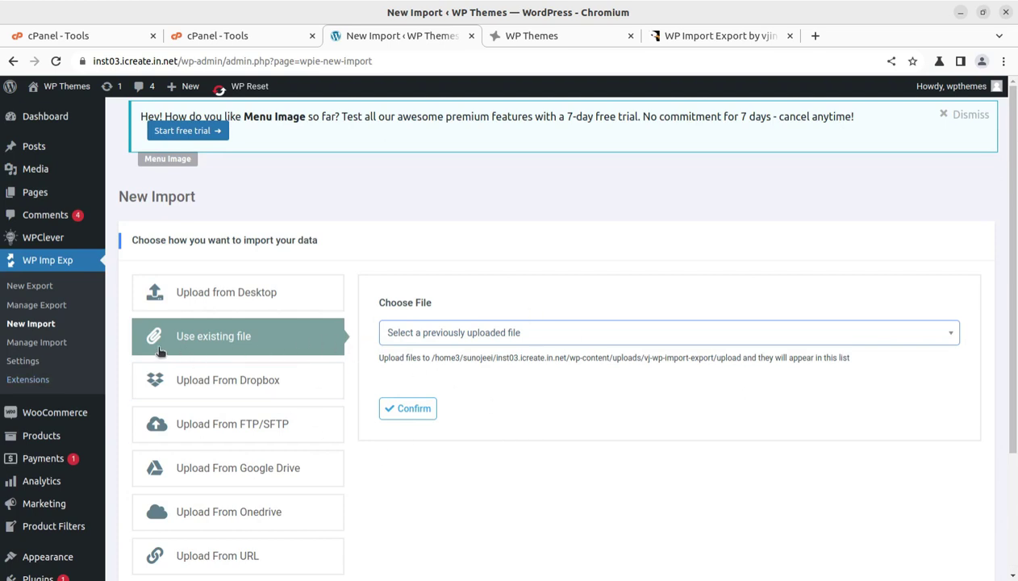
- In WP Imp Exp Settings, set Plugin Access Permission to the Author role
click(30, 363)
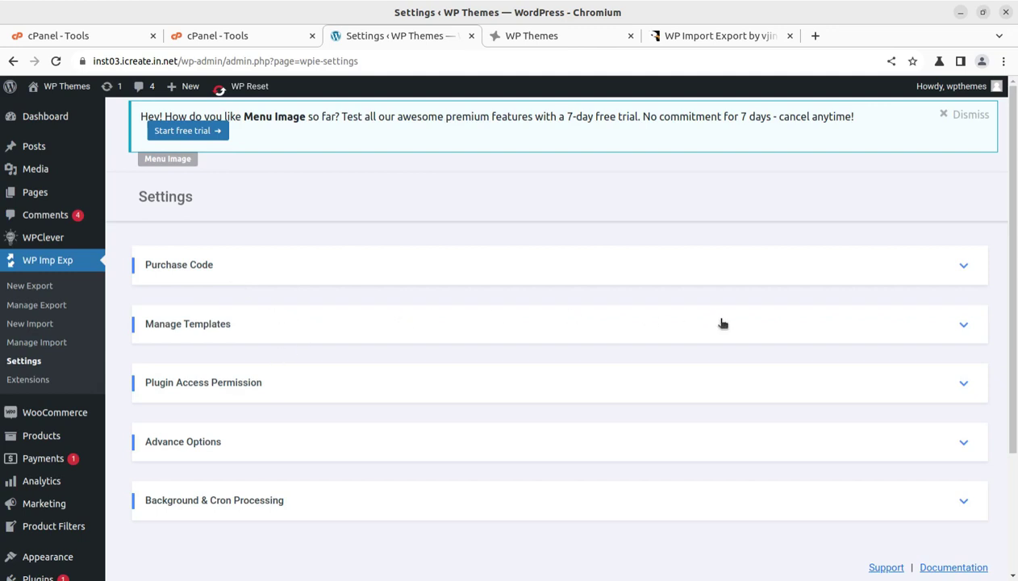
click(499, 323)
scroll(354, 462, down, 2)
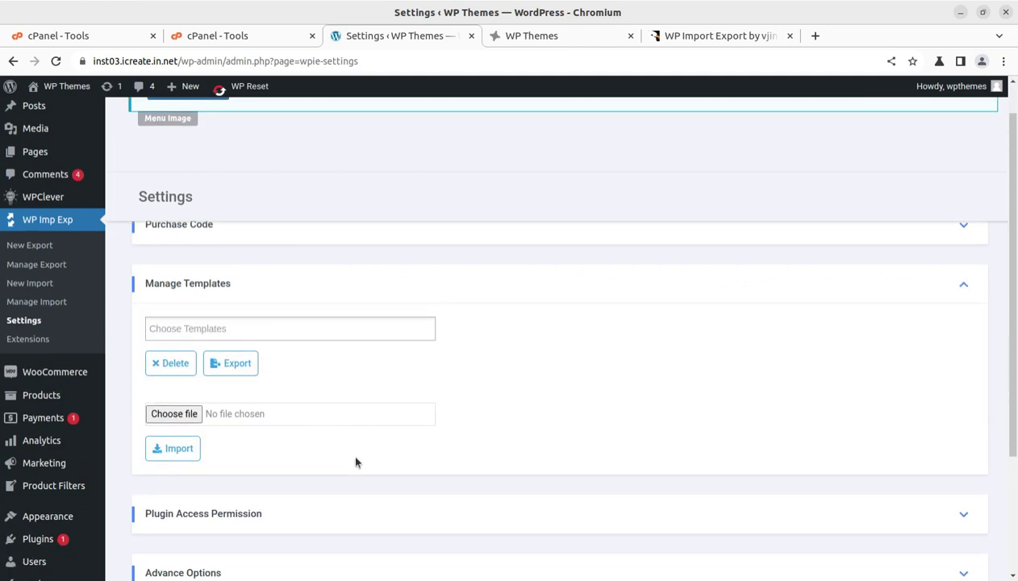
click(334, 476)
scroll(410, 457, down, 5)
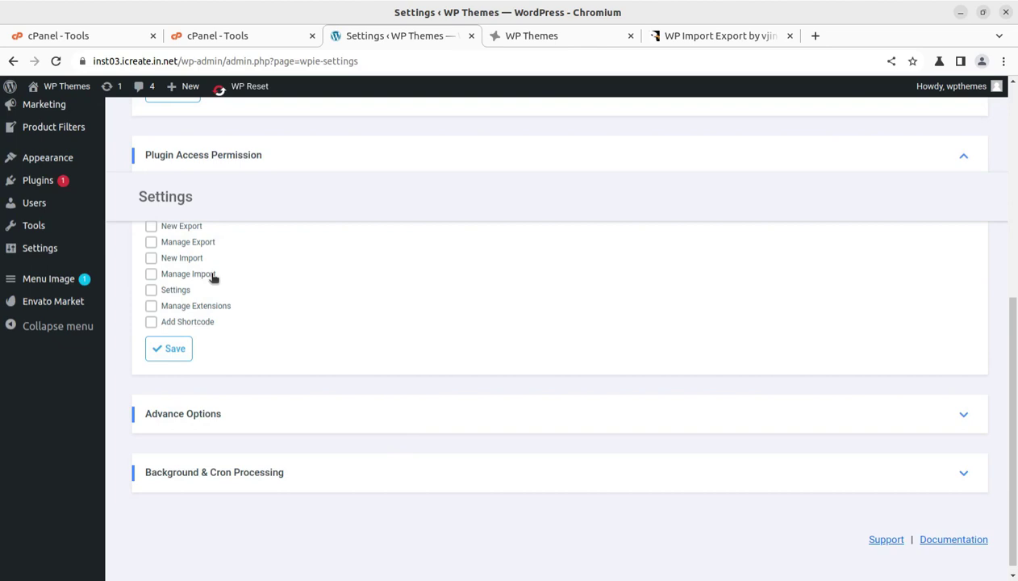
scroll(225, 382, up, 4)
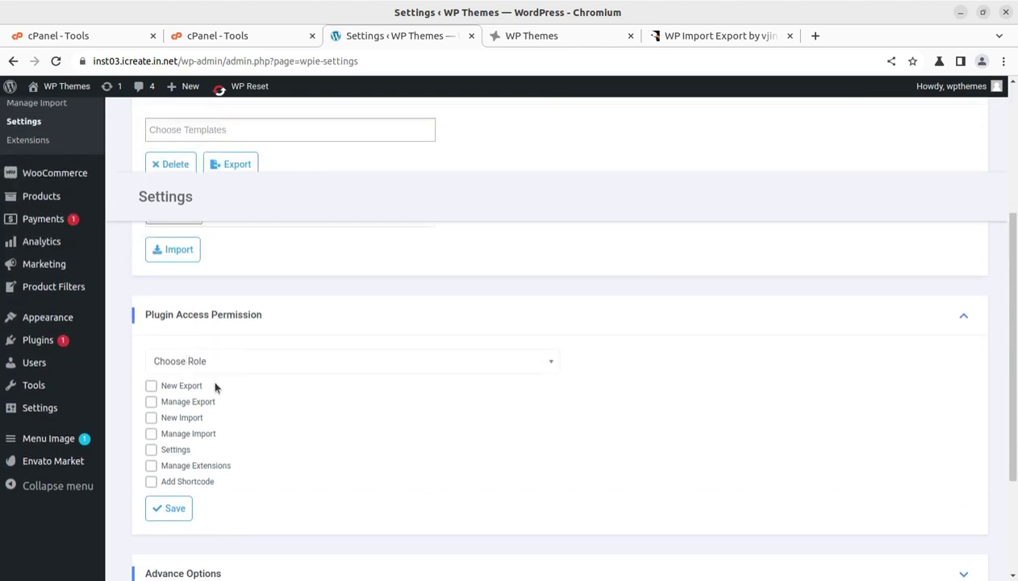
click(528, 369)
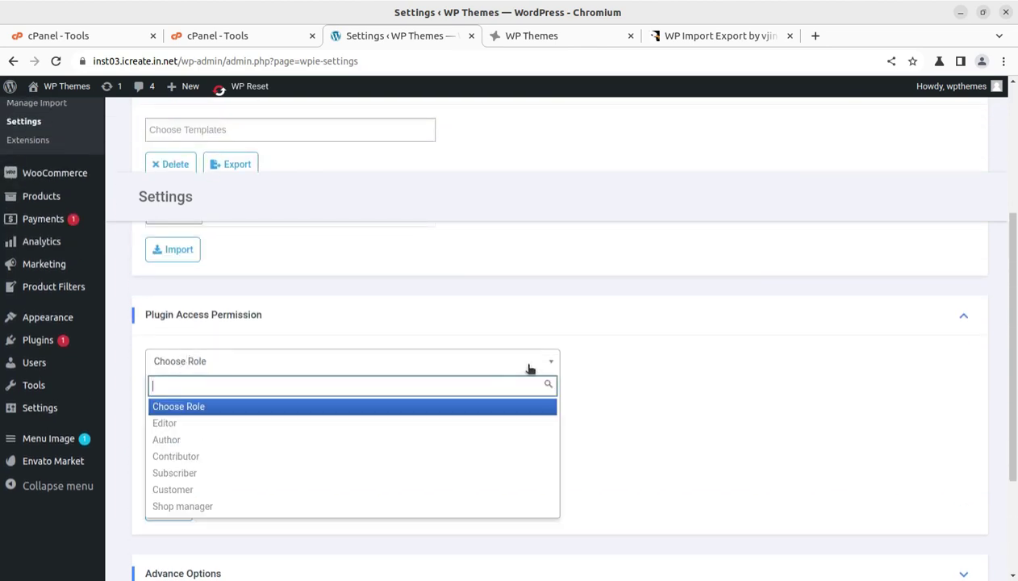
click(240, 440)
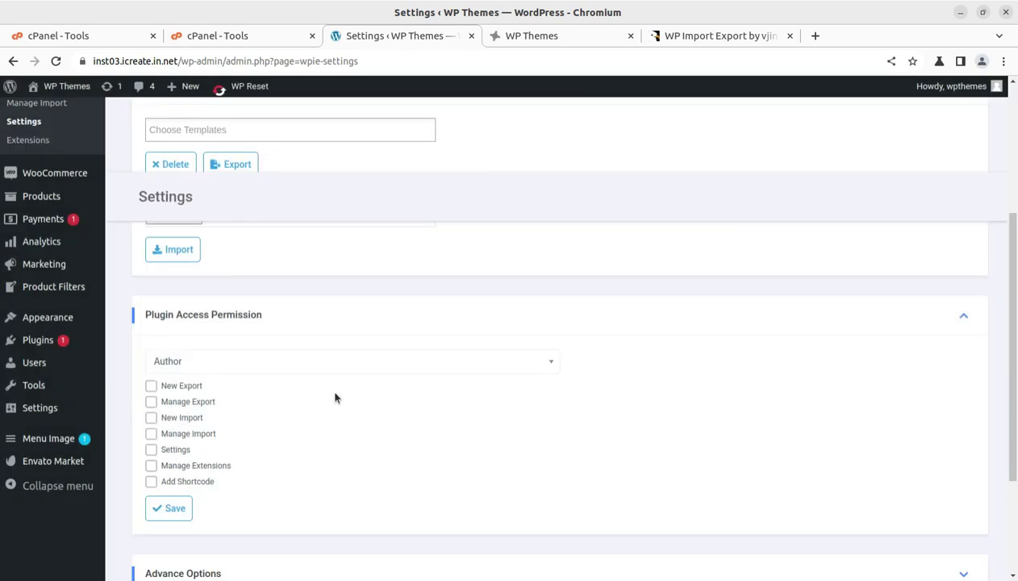
- Save the Advance Options with Delete All Data on plugin uninstall enabled
scroll(443, 380, down, 4)
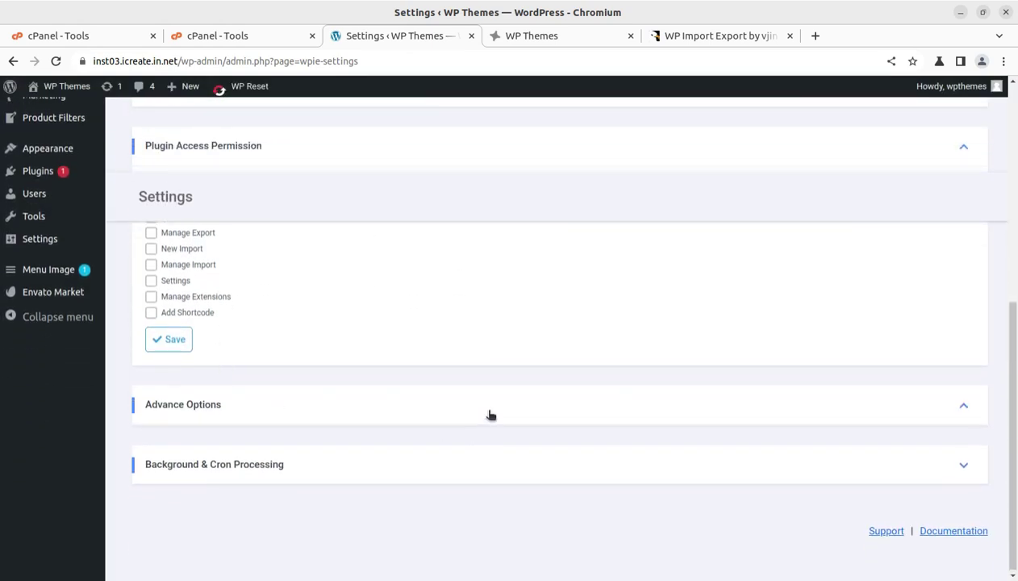
click(481, 408)
scroll(481, 404, down, 2)
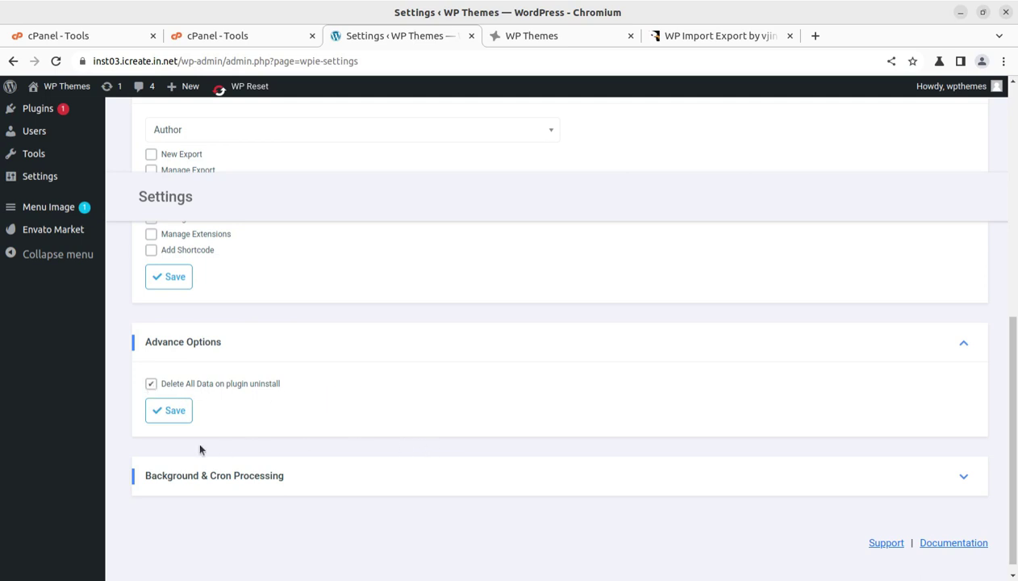
click(168, 416)
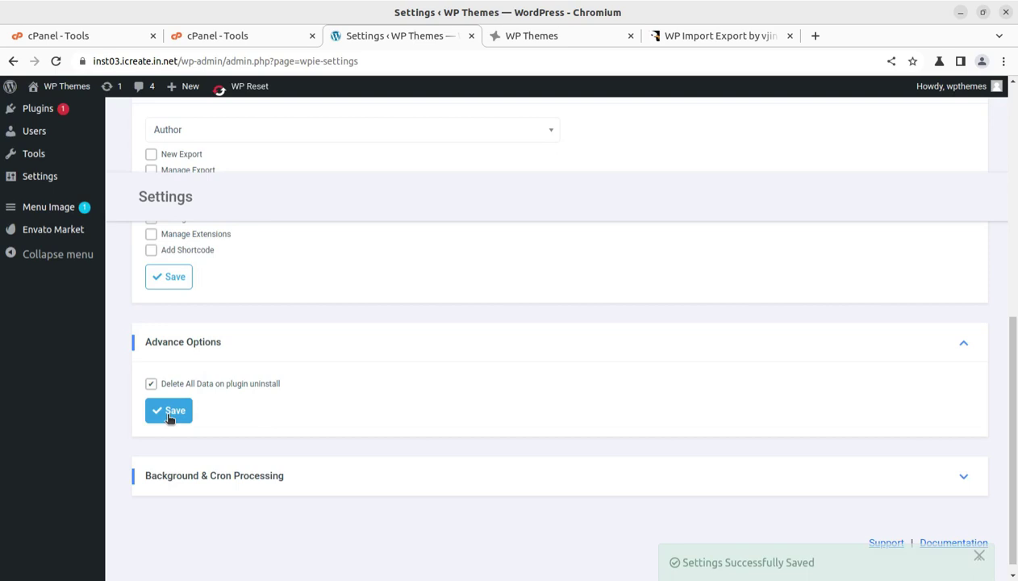
scroll(169, 417, up, 5)
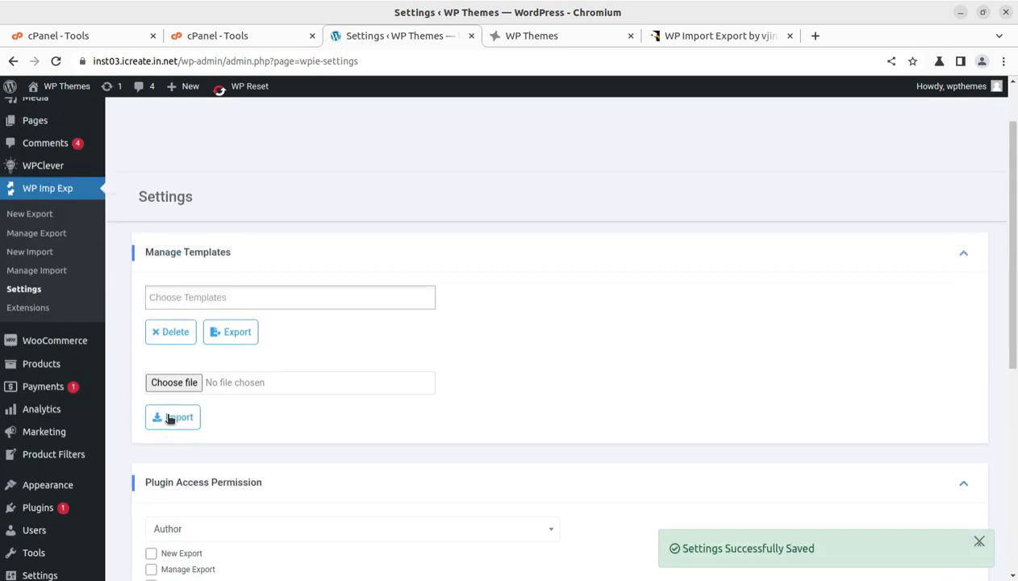
scroll(169, 417, up, 1)
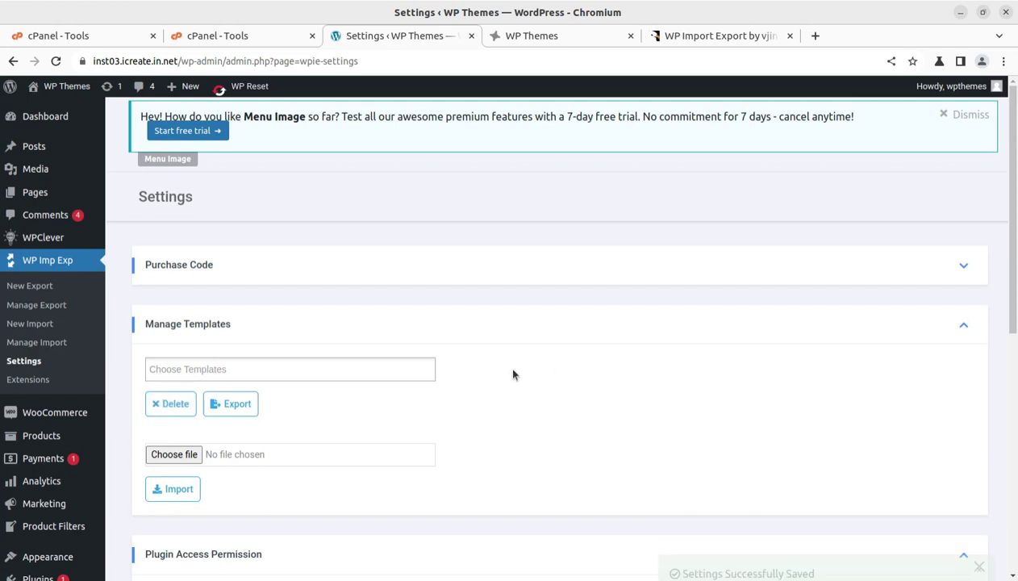
- Check the WP Imp Exp Extensions, start a fresh New Export, then return to the $179 CodeCanyon listing
click(28, 380)
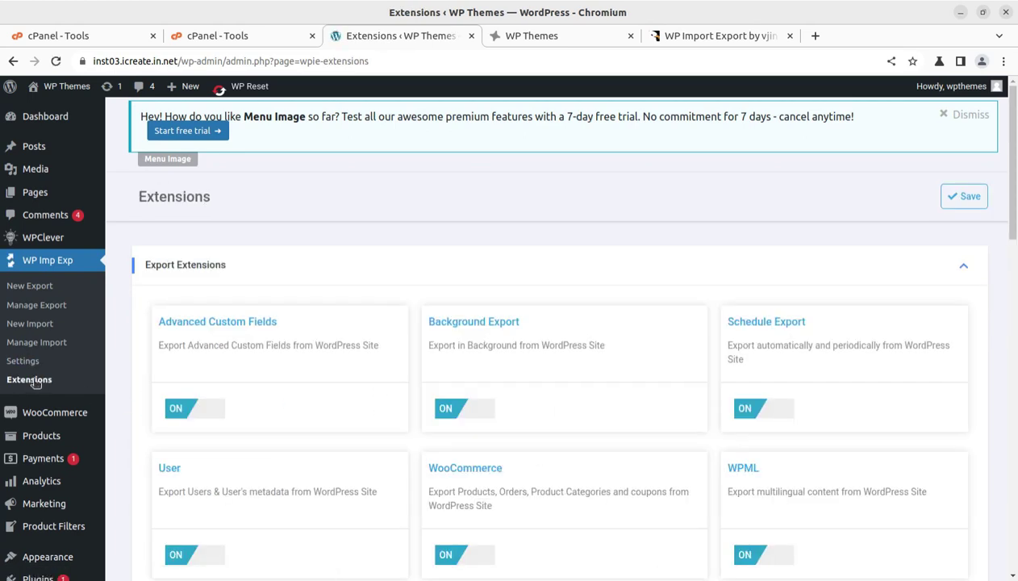
click(30, 289)
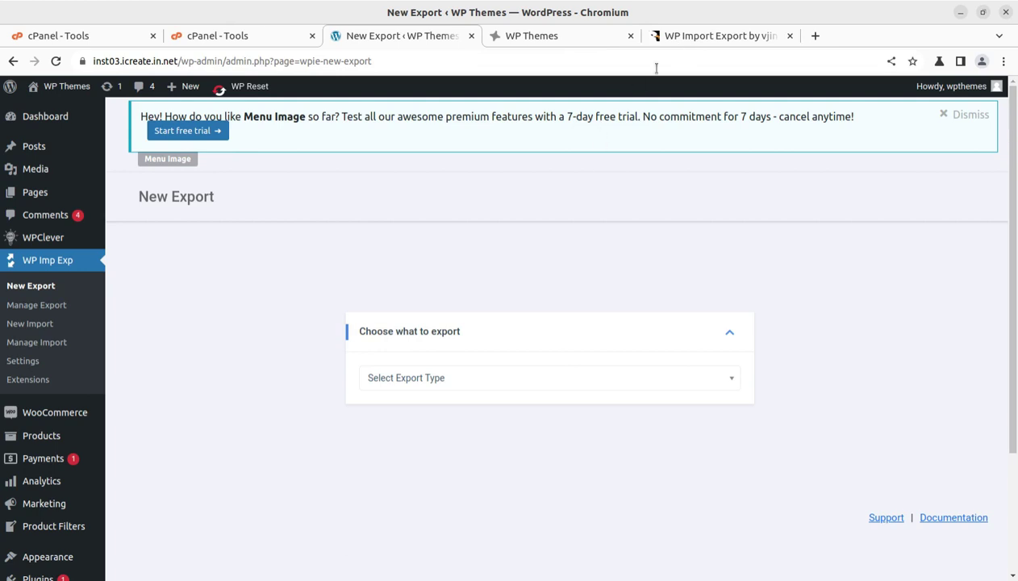
click(669, 38)
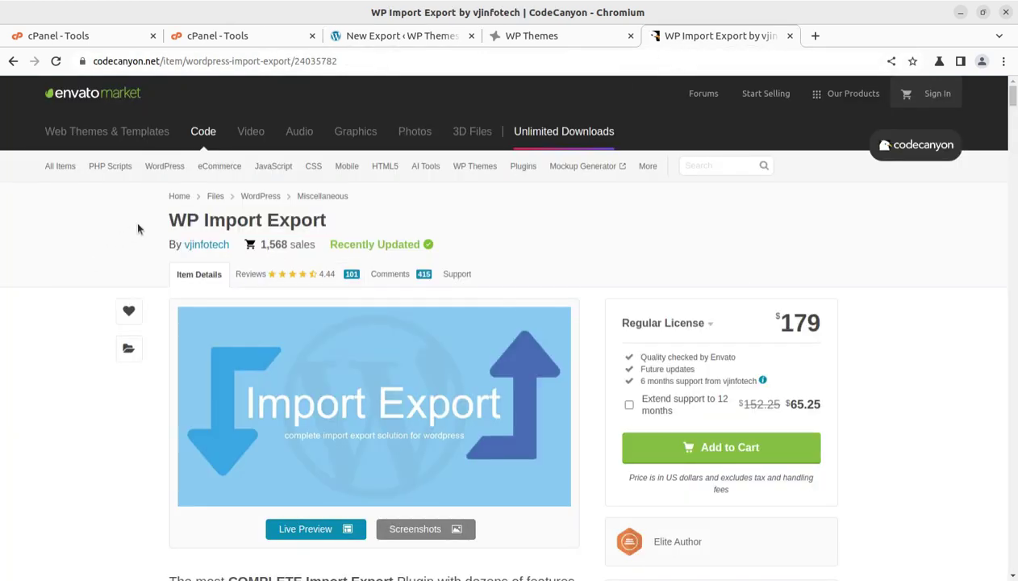
drag(167, 219, 331, 219)
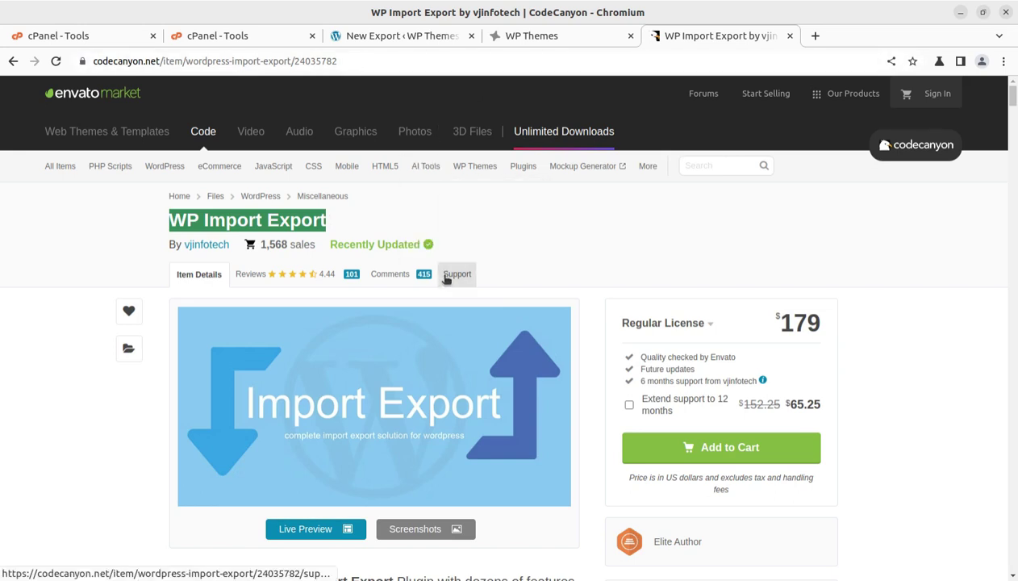
click(137, 256)
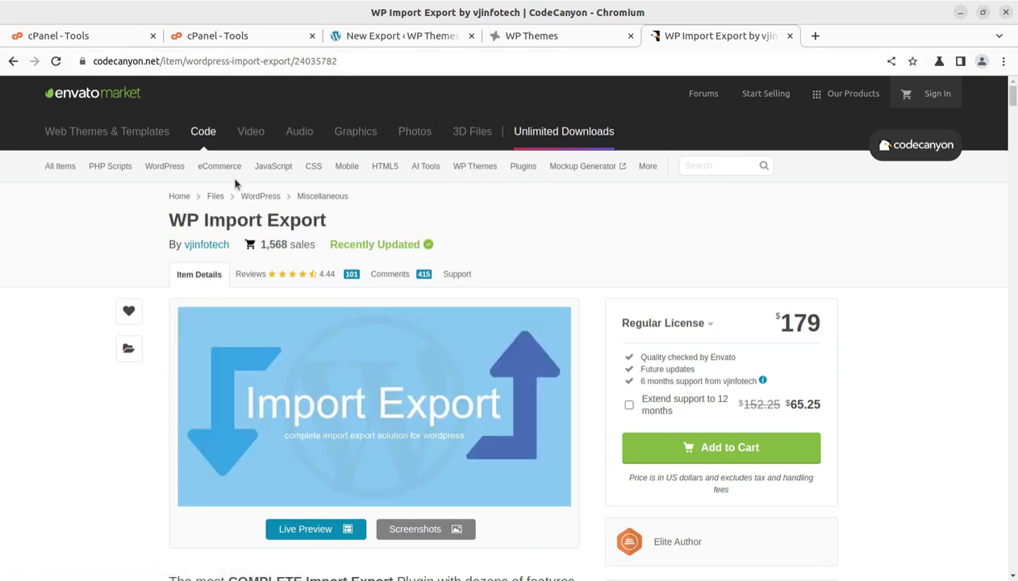